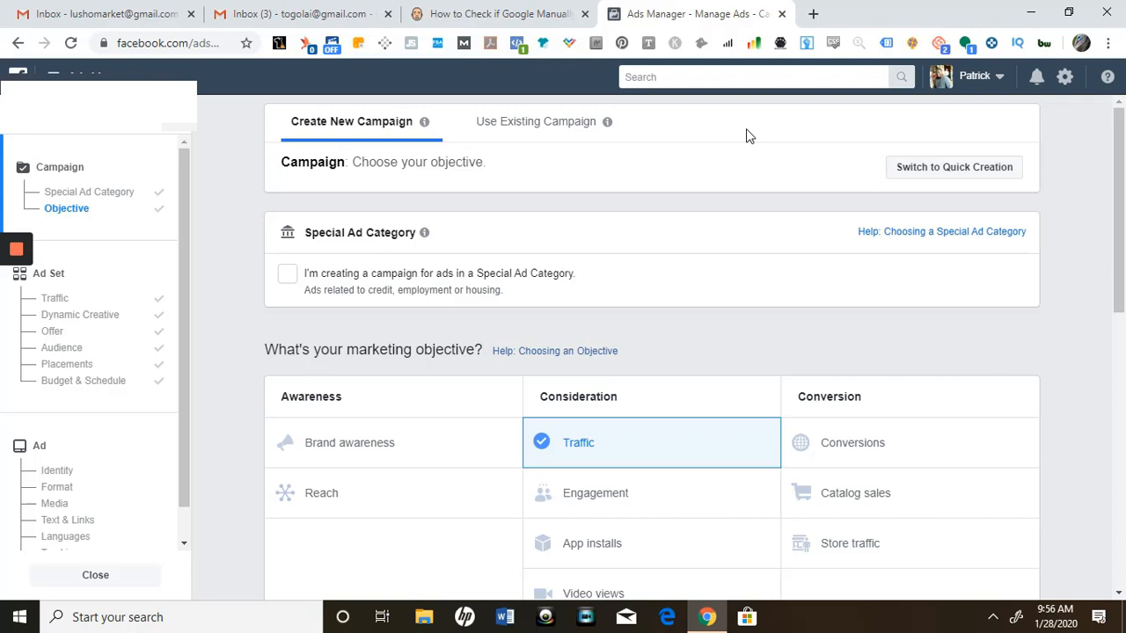
Choose Conversions as the campaign's marketing objective
{"action": "left_click_drag", "start_coordinate": [1121, 177], "coordinate": [1121, 271]}
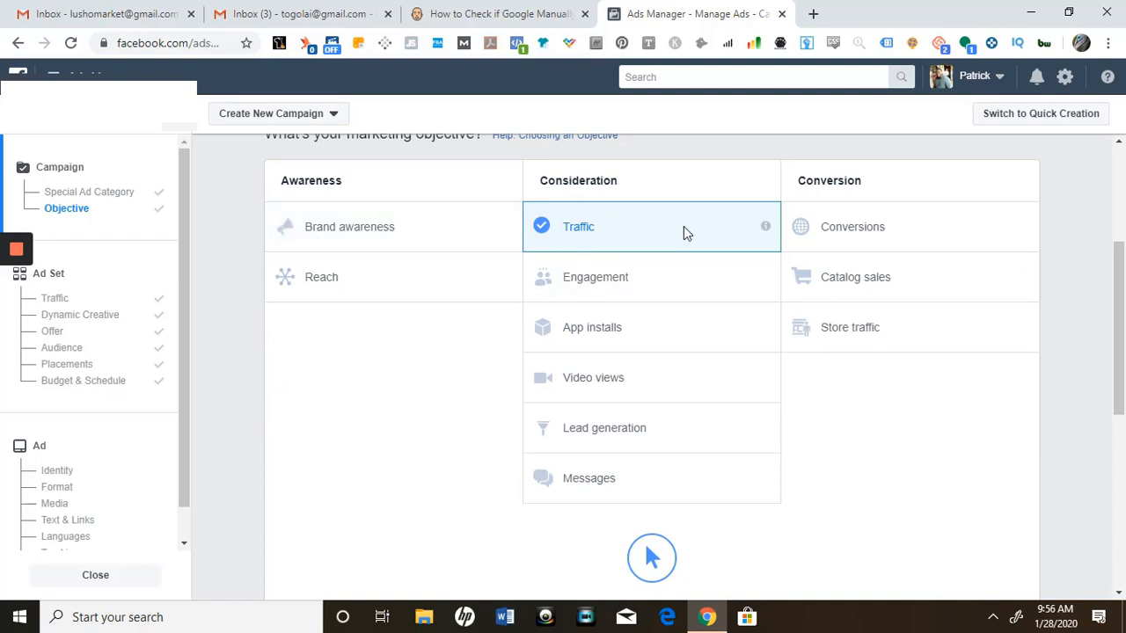
{"action": "left_click", "coordinate": [956, 236]}
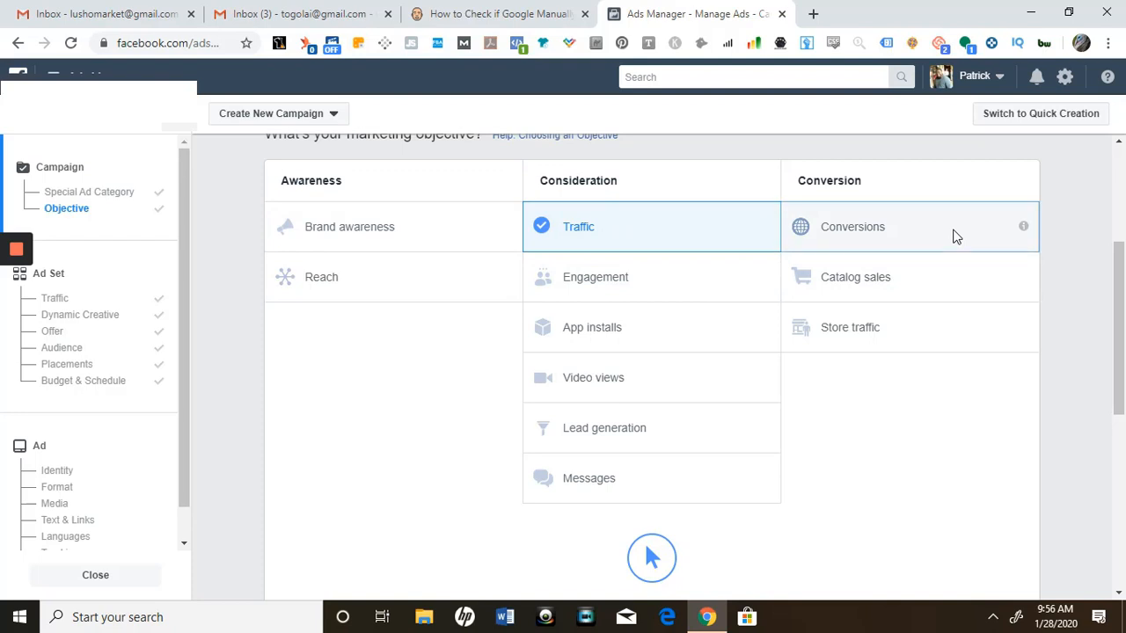
{"action": "left_click", "coordinate": [988, 232]}
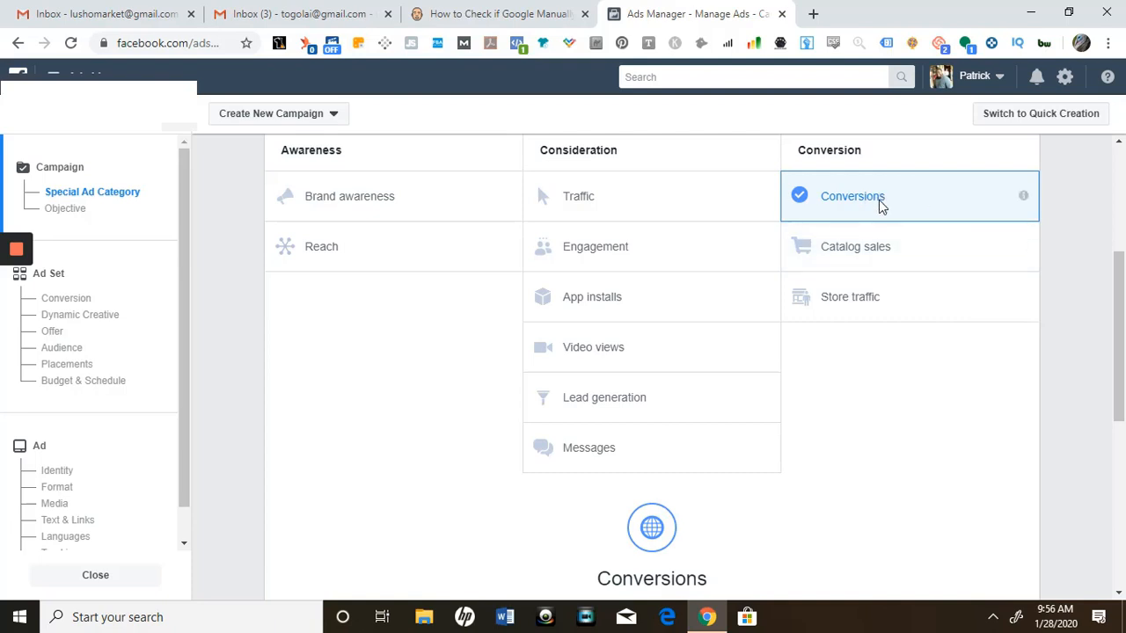
Review the campaign name, split test and campaign budget optimization options below the objective
{"action": "left_click_drag", "start_coordinate": [1120, 280], "coordinate": [1121, 287]}
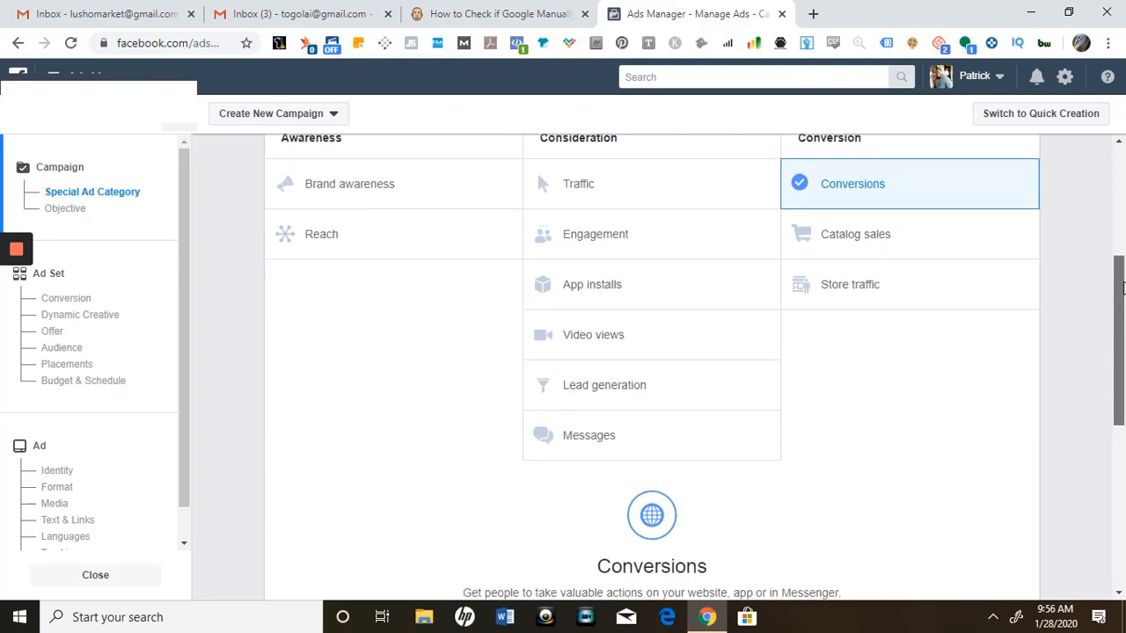
{"action": "left_click_drag", "start_coordinate": [1121, 286], "coordinate": [1123, 300]}
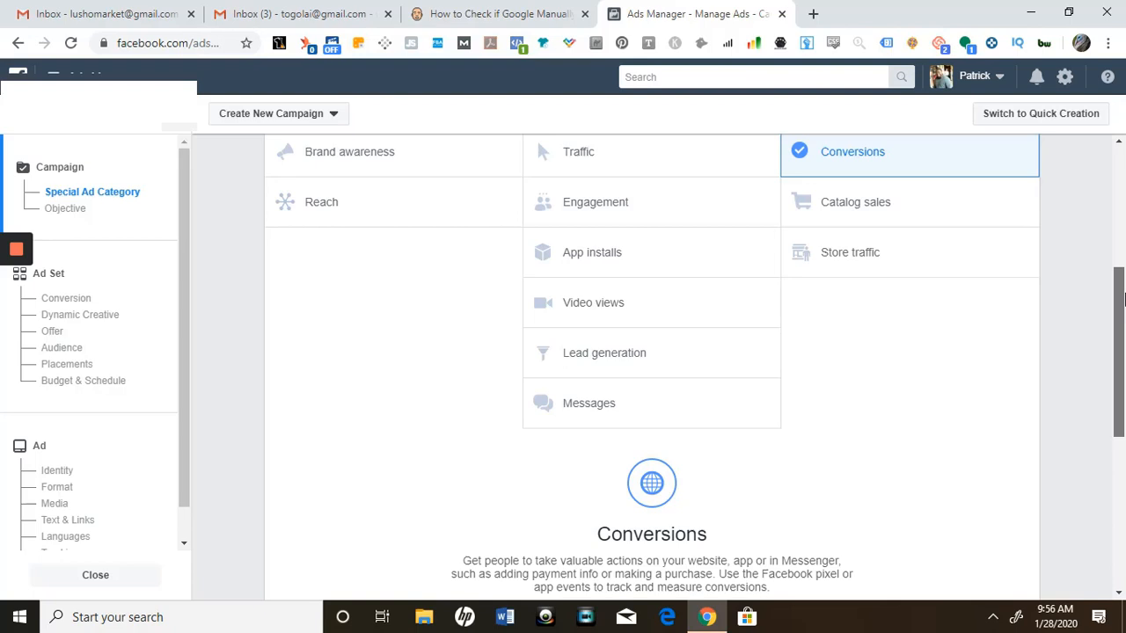
{"action": "left_click_drag", "start_coordinate": [1123, 300], "coordinate": [1122, 468]}
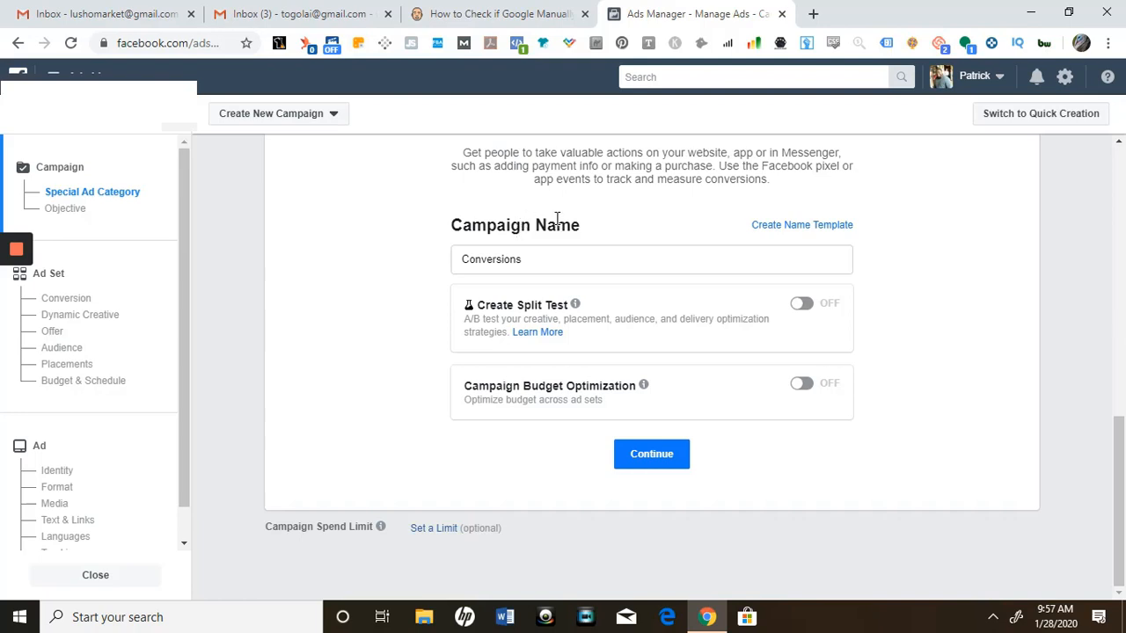
{"action": "double_click", "coordinate": [556, 267]}
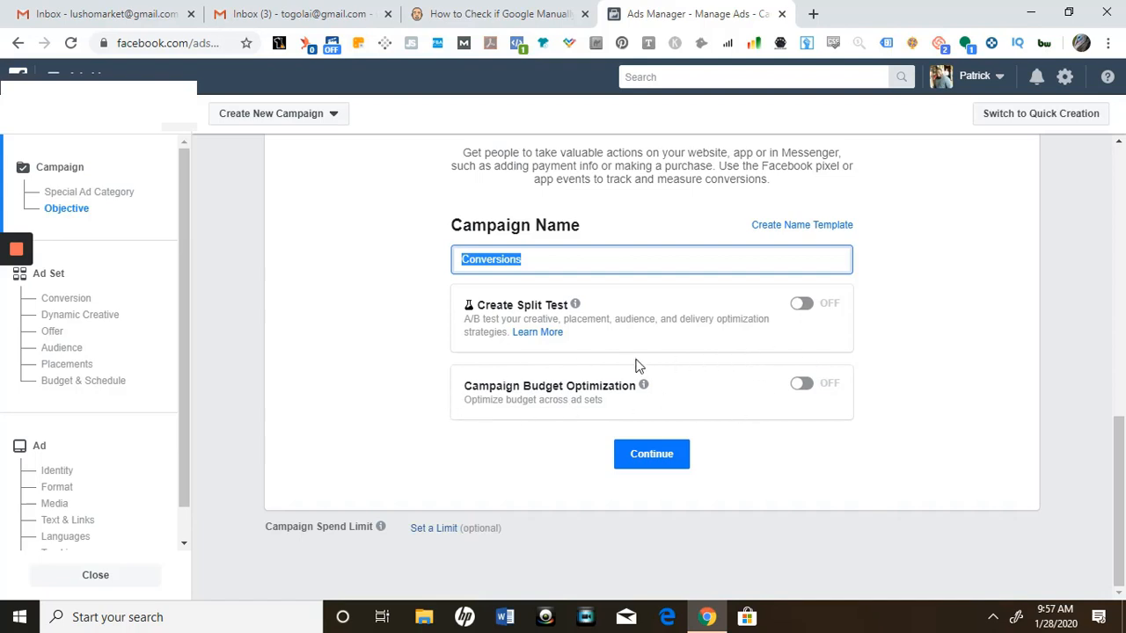
{"action": "left_click_drag", "start_coordinate": [460, 370], "coordinate": [729, 392]}
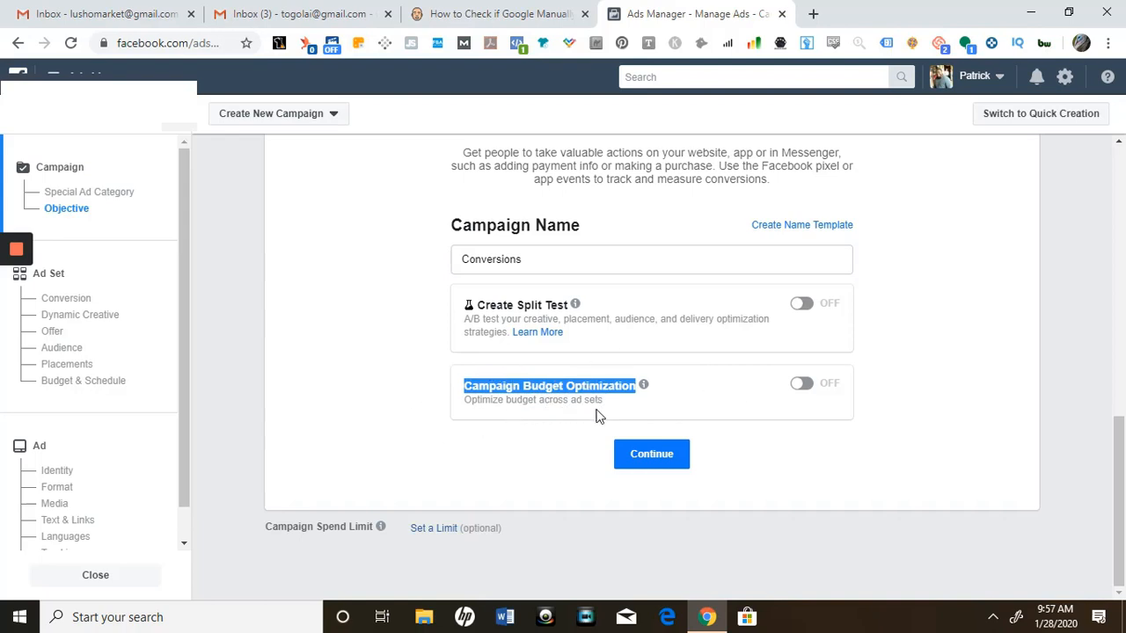
{"action": "left_click_drag", "start_coordinate": [571, 402], "coordinate": [603, 402]}
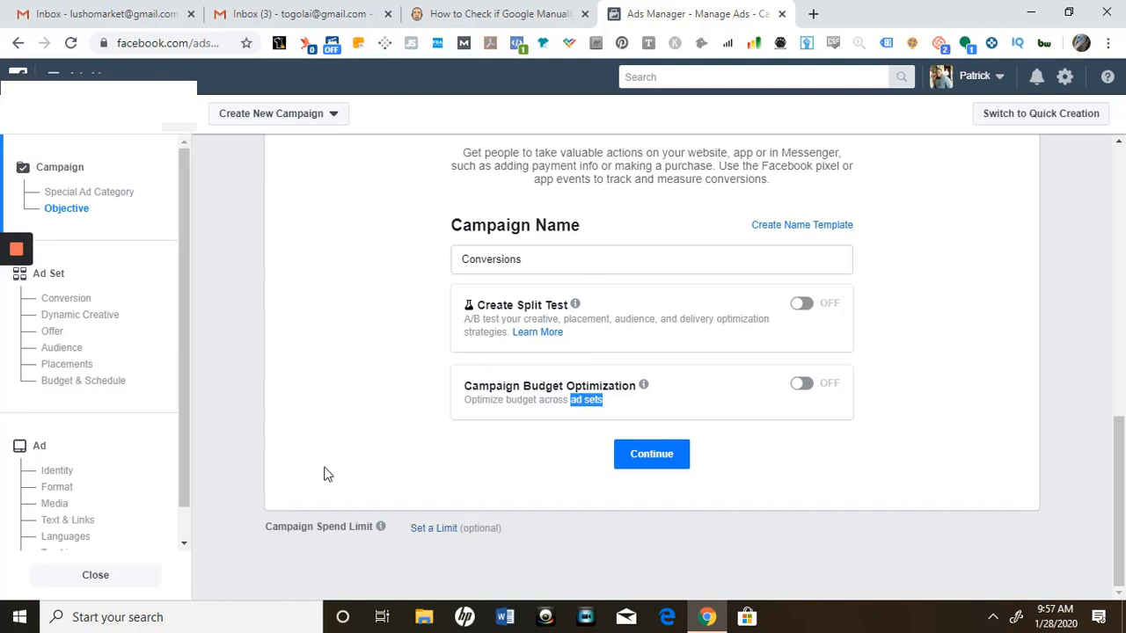
Go to the ad set section and review its conversion settings and conversion event choices
{"action": "left_click", "coordinate": [106, 319]}
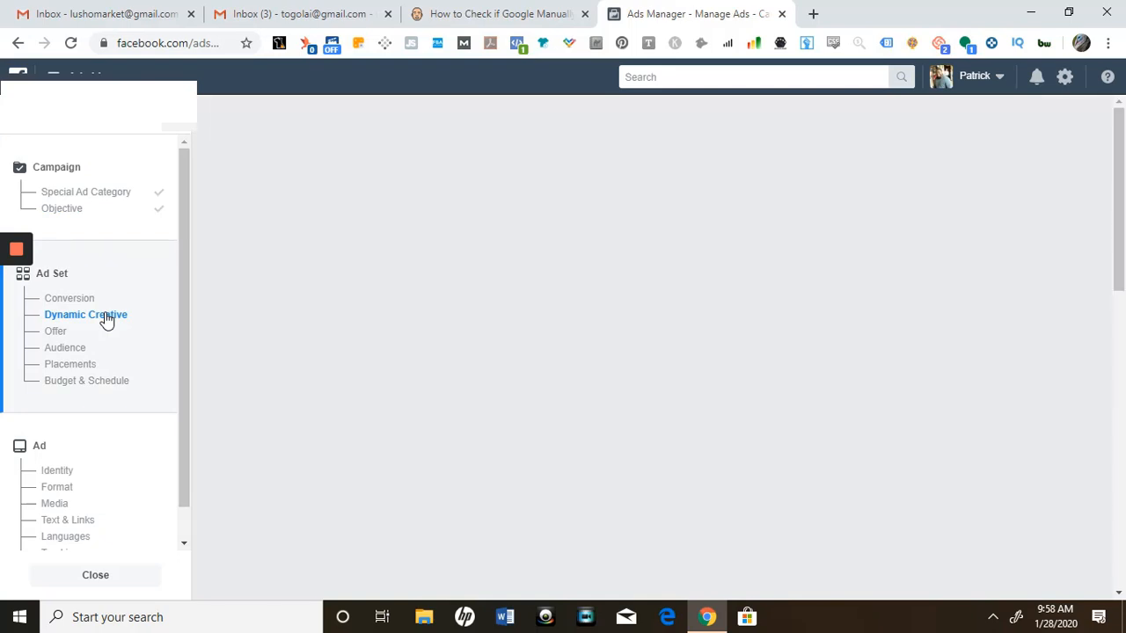
{"action": "scroll", "coordinate": [1125, 210], "scroll_direction": "down", "scroll_amount": 5}
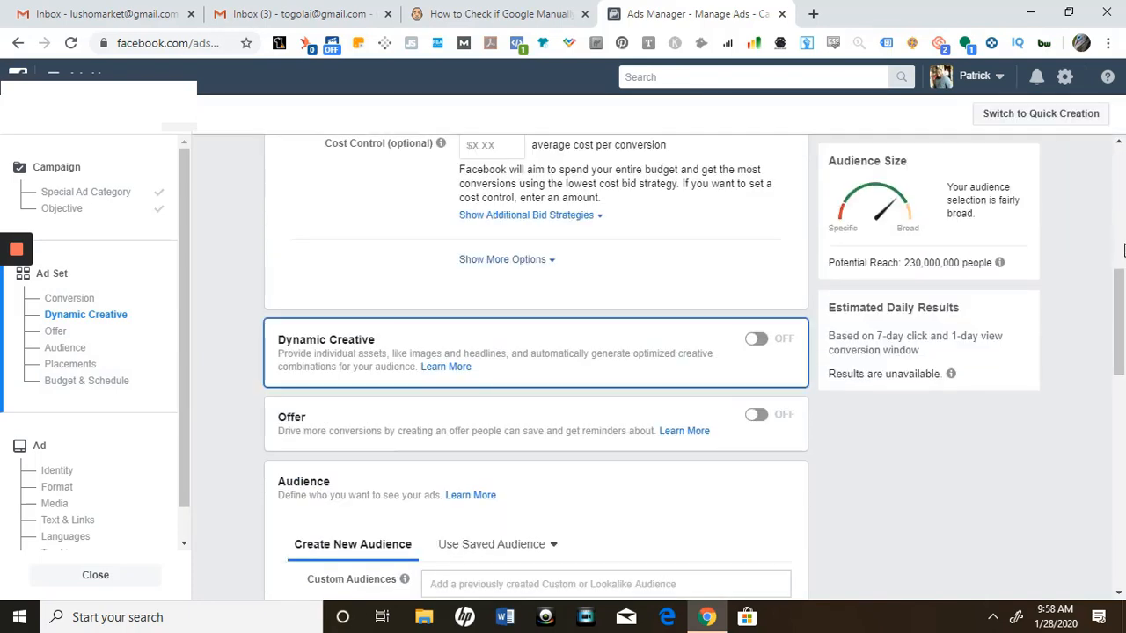
{"action": "scroll", "coordinate": [1123, 237], "scroll_direction": "up", "scroll_amount": 5}
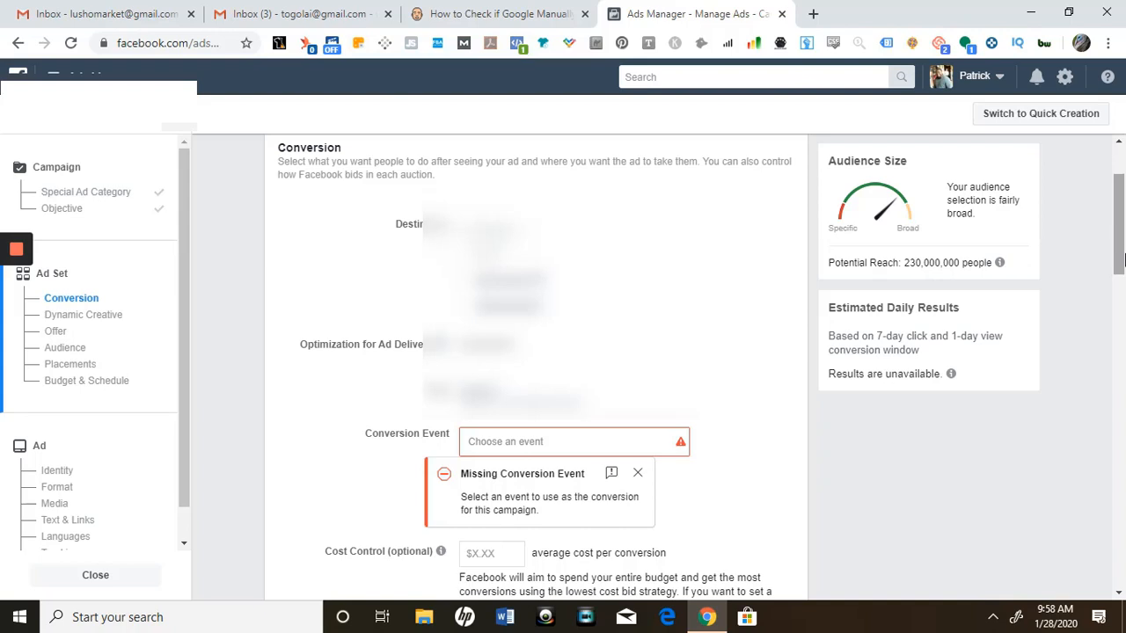
{"action": "scroll", "coordinate": [1123, 251], "scroll_direction": "down", "scroll_amount": 2}
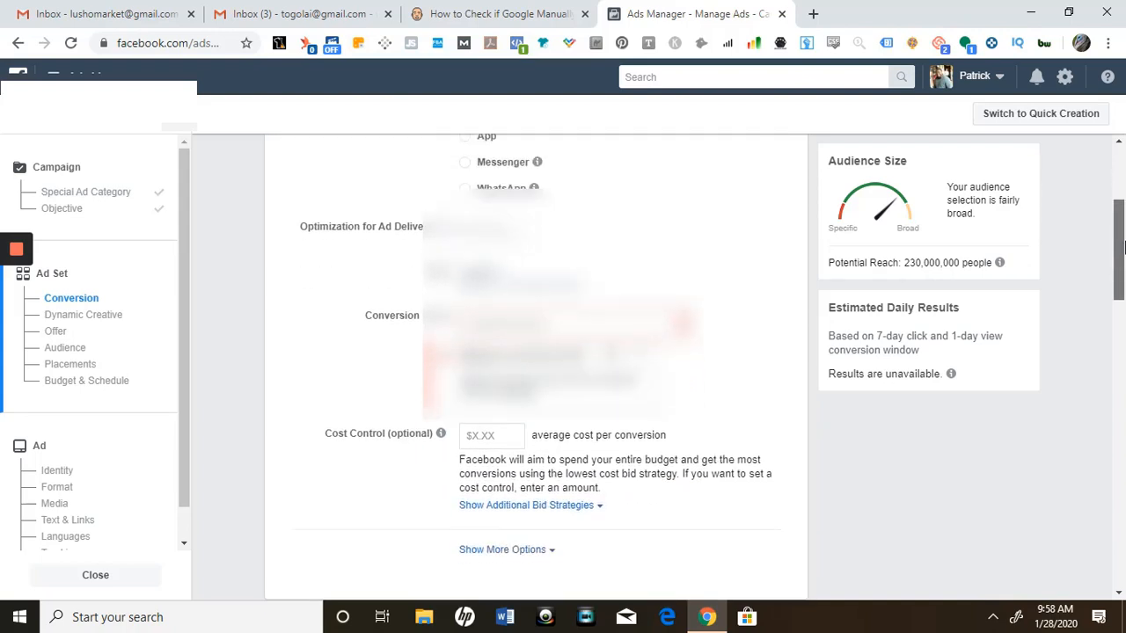
{"action": "left_click_drag", "start_coordinate": [1123, 249], "coordinate": [1123, 262]}
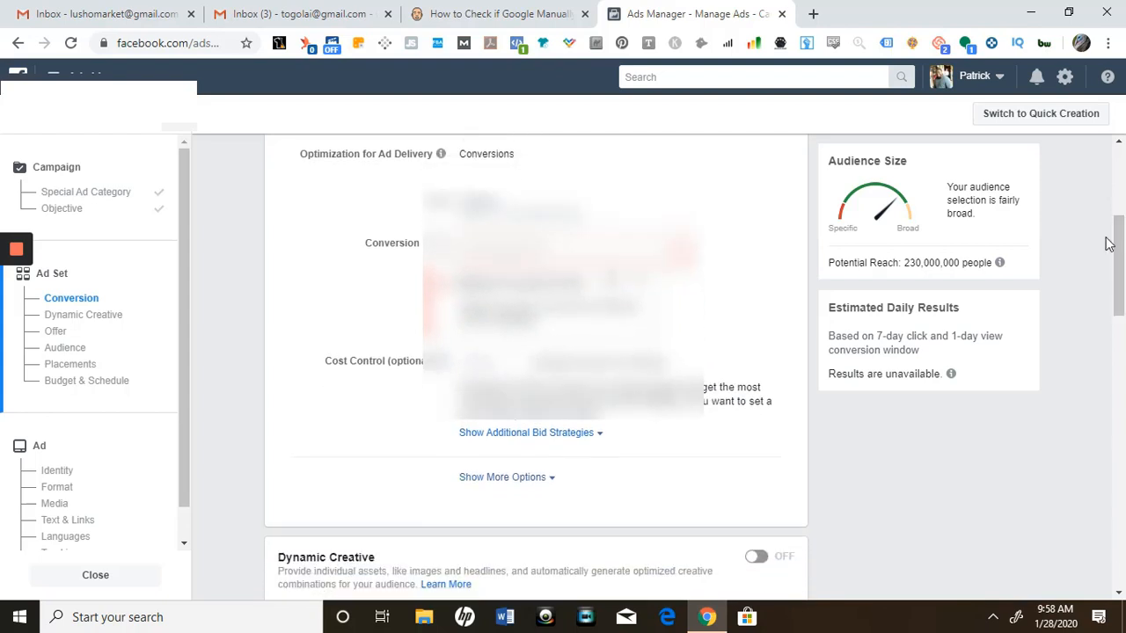
{"action": "left_click_drag", "start_coordinate": [1122, 250], "coordinate": [1124, 267]}
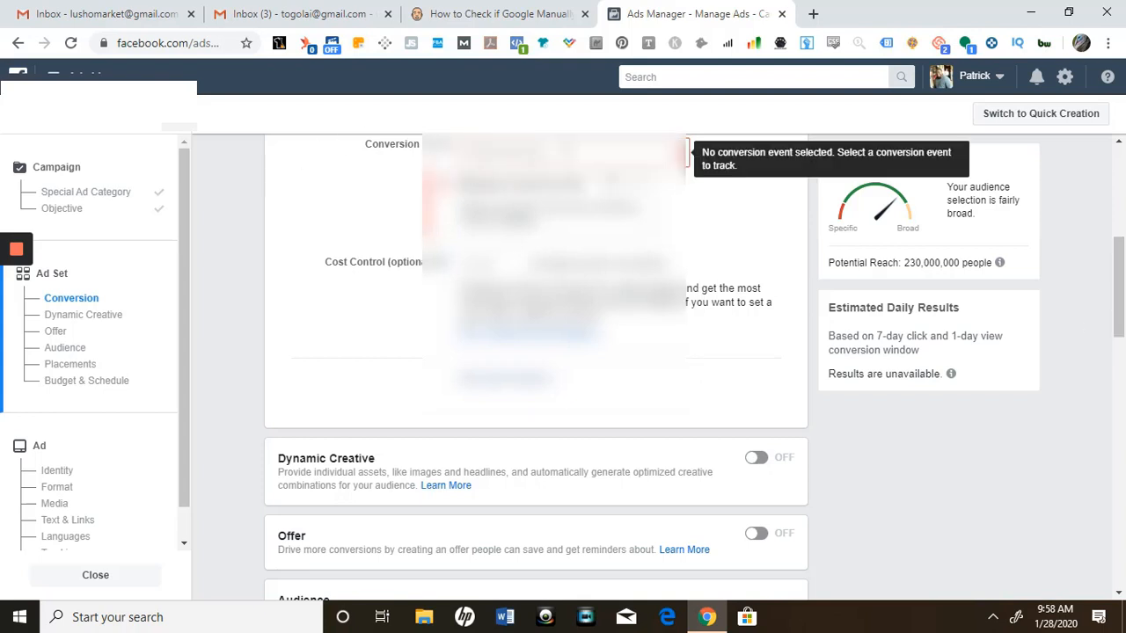
{"action": "left_click", "coordinate": [554, 152]}
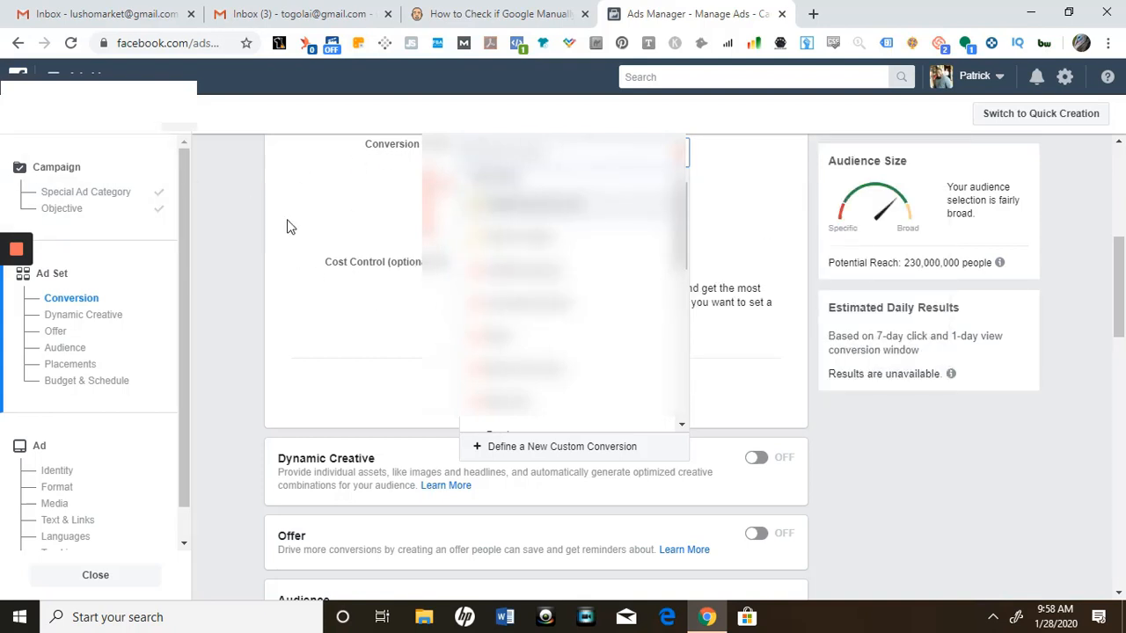
{"action": "left_click", "coordinate": [1086, 262]}
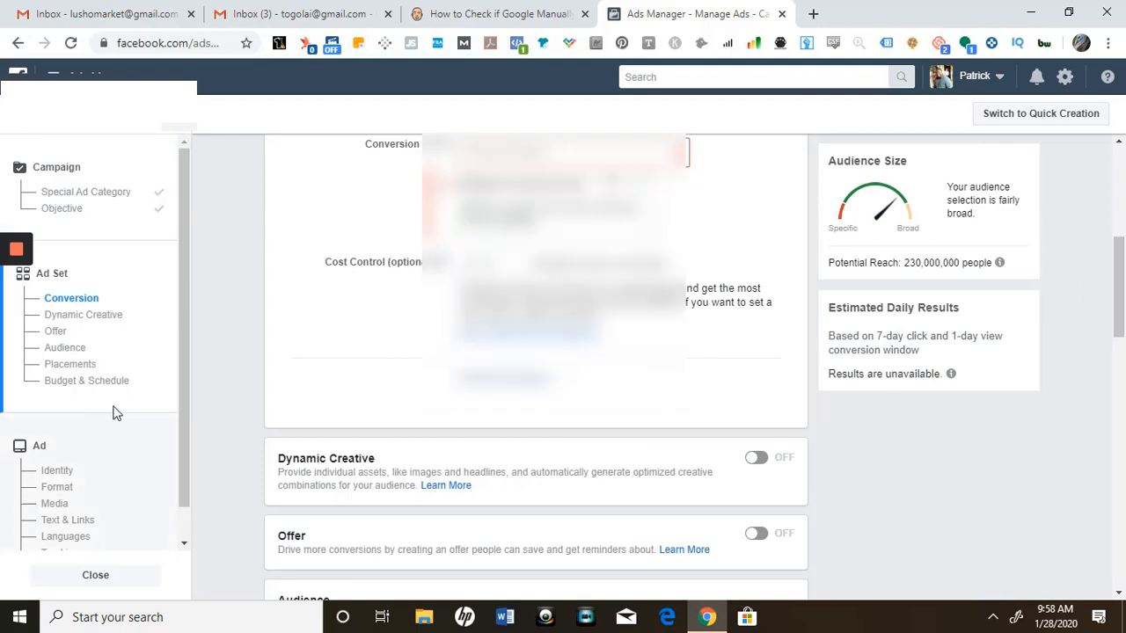
Exclude the MISB 3sec Video Viewers custom audience from the ad set's audience
{"action": "left_click", "coordinate": [56, 333]}
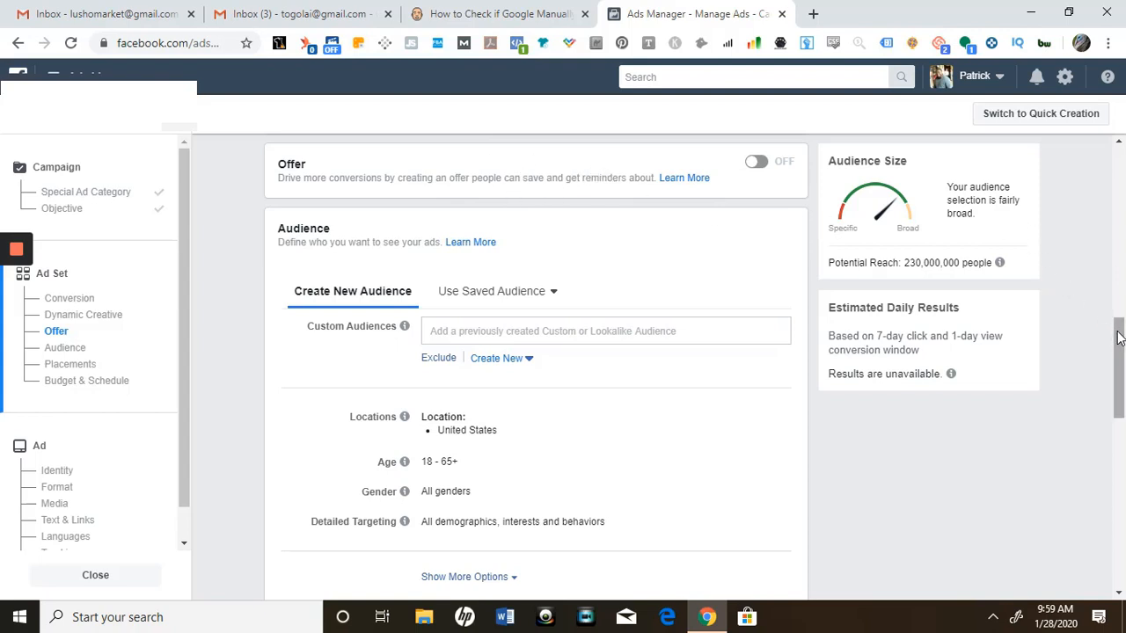
{"action": "left_click_drag", "start_coordinate": [1120, 338], "coordinate": [1119, 368]}
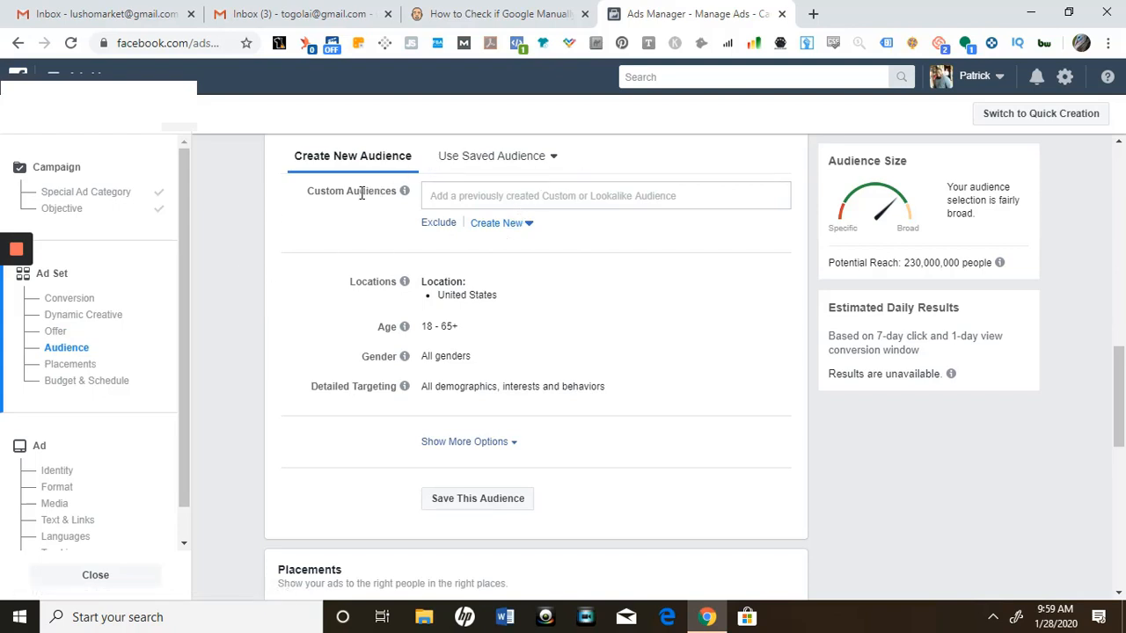
{"action": "left_click", "coordinate": [440, 224]}
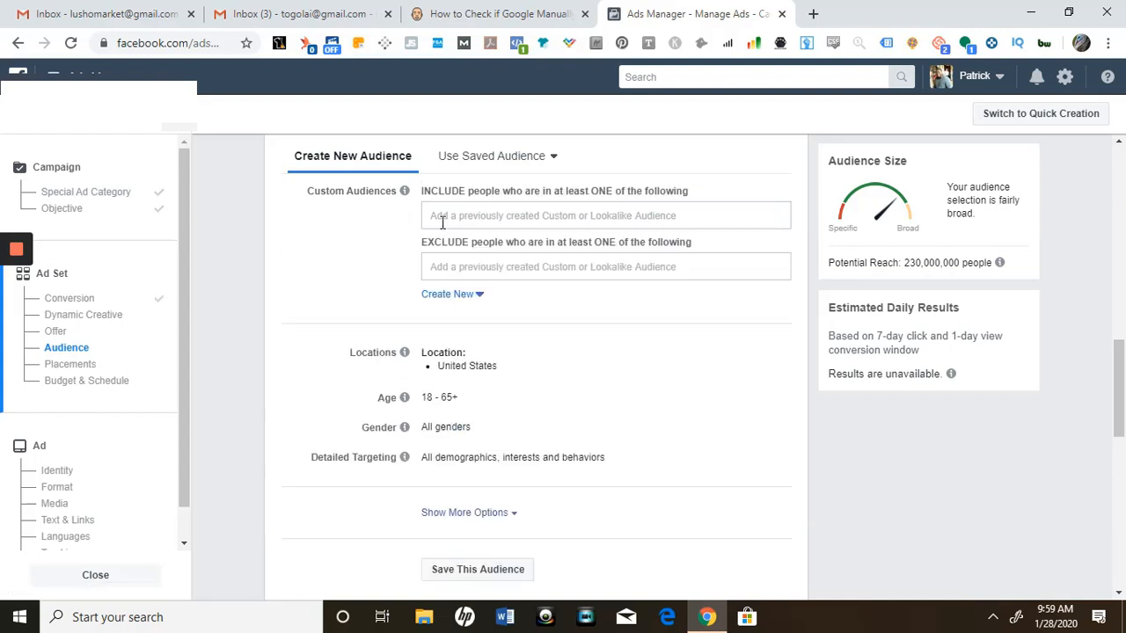
{"action": "left_click", "coordinate": [506, 267]}
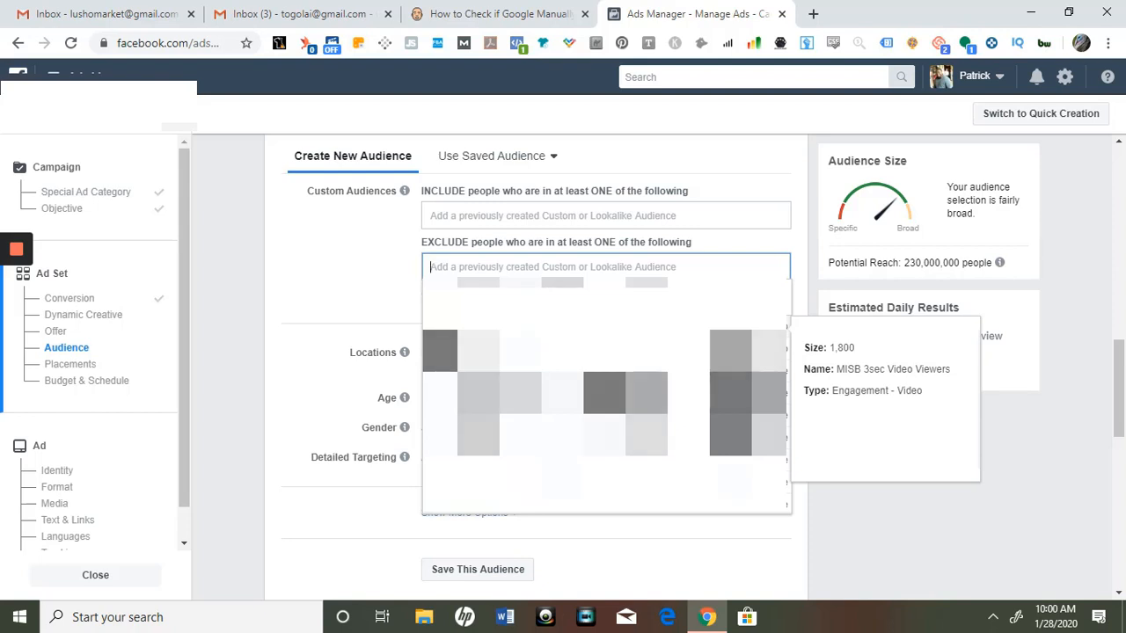
{"action": "left_click", "coordinate": [510, 327]}
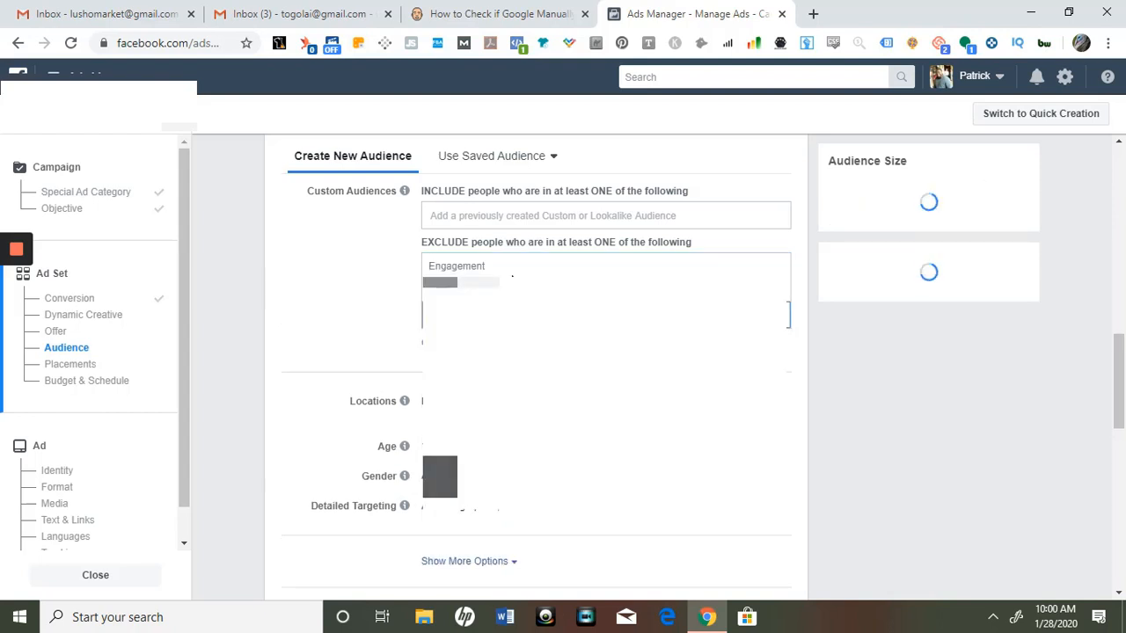
{"action": "left_click", "coordinate": [512, 315]}
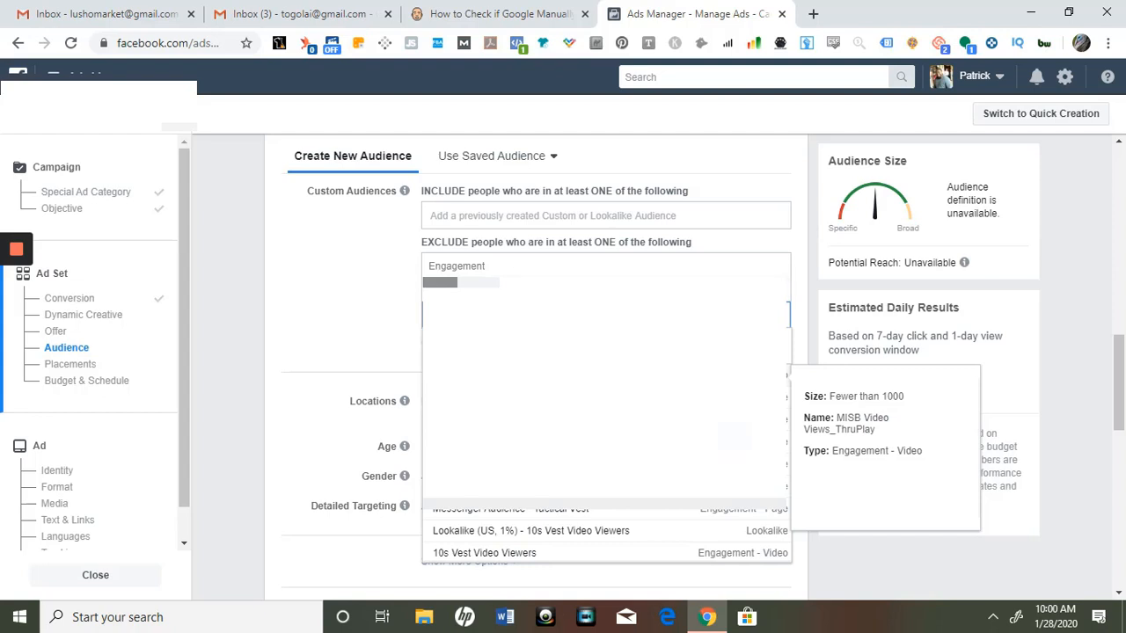
{"action": "left_click", "coordinate": [342, 266]}
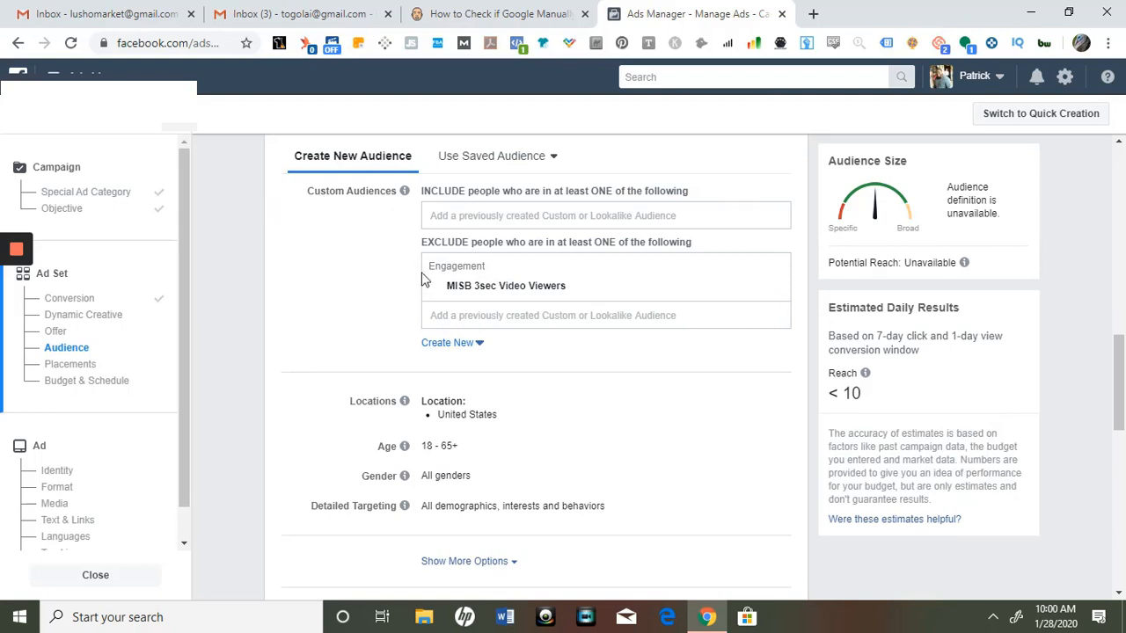
Set the audience's minimum age to 25, keeping the maximum at 65+
{"action": "left_click_drag", "start_coordinate": [1120, 361], "coordinate": [1119, 423]}
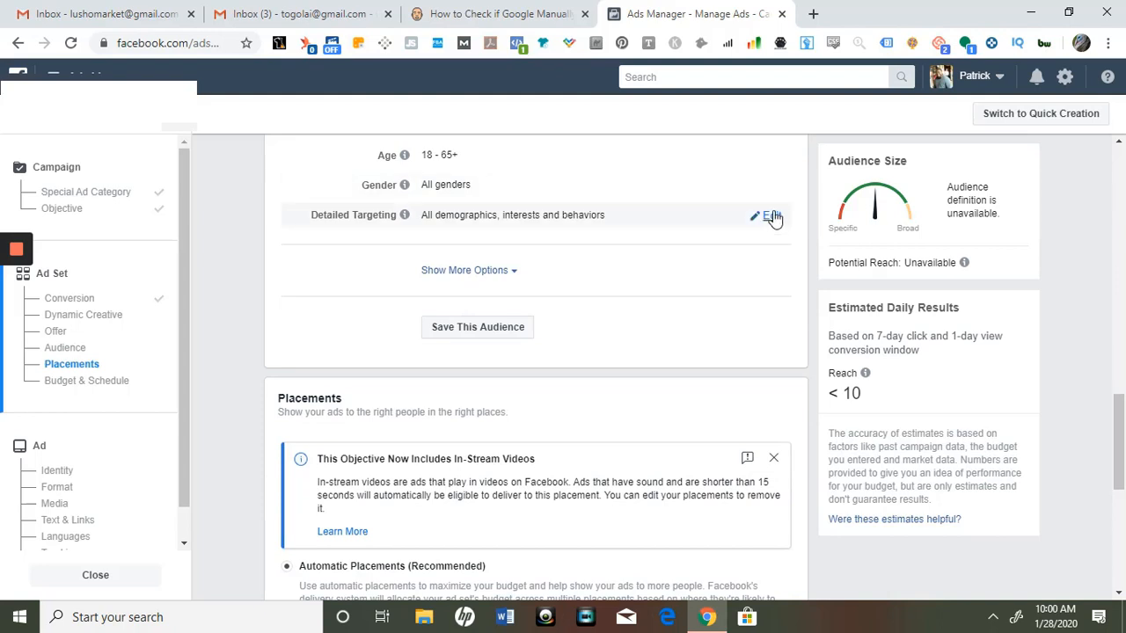
{"action": "left_click", "coordinate": [771, 215]}
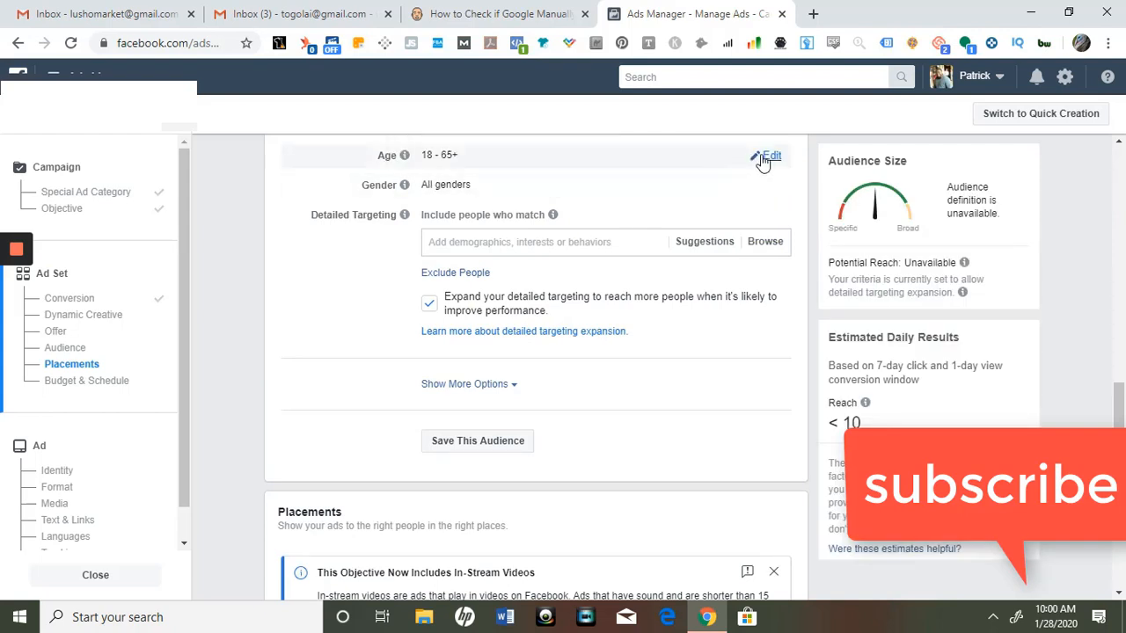
{"action": "left_click", "coordinate": [771, 158]}
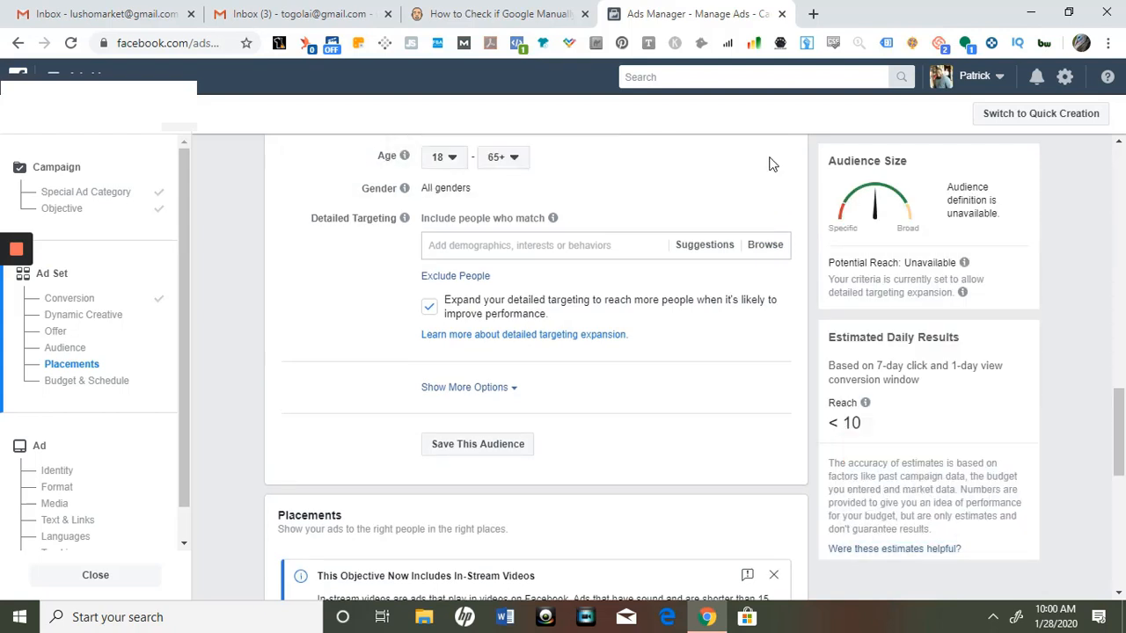
{"action": "left_click", "coordinate": [452, 159]}
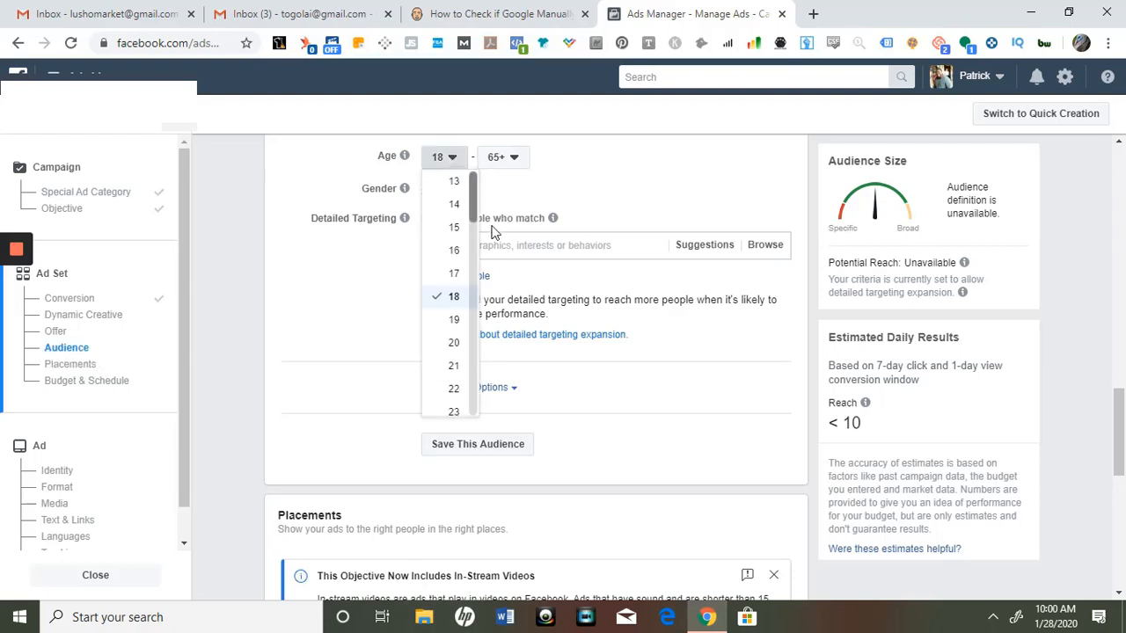
{"action": "left_click_drag", "start_coordinate": [475, 221], "coordinate": [479, 257]}
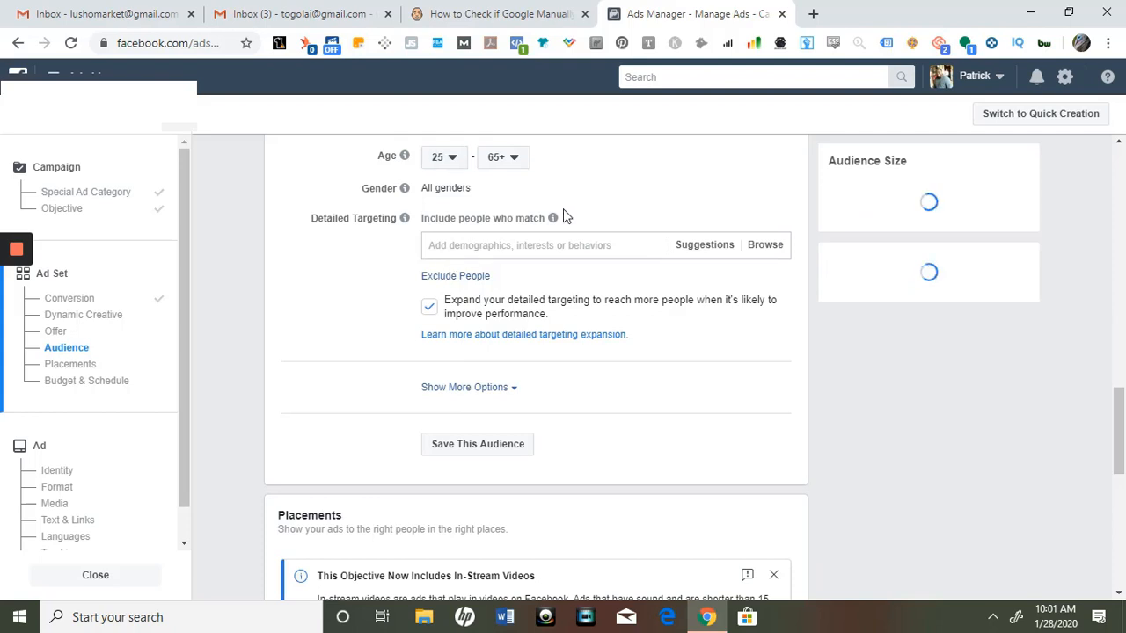
Add the Small business owners behaviour to detailed targeting and try searching the targeting for square
{"action": "left_click", "coordinate": [506, 245]}
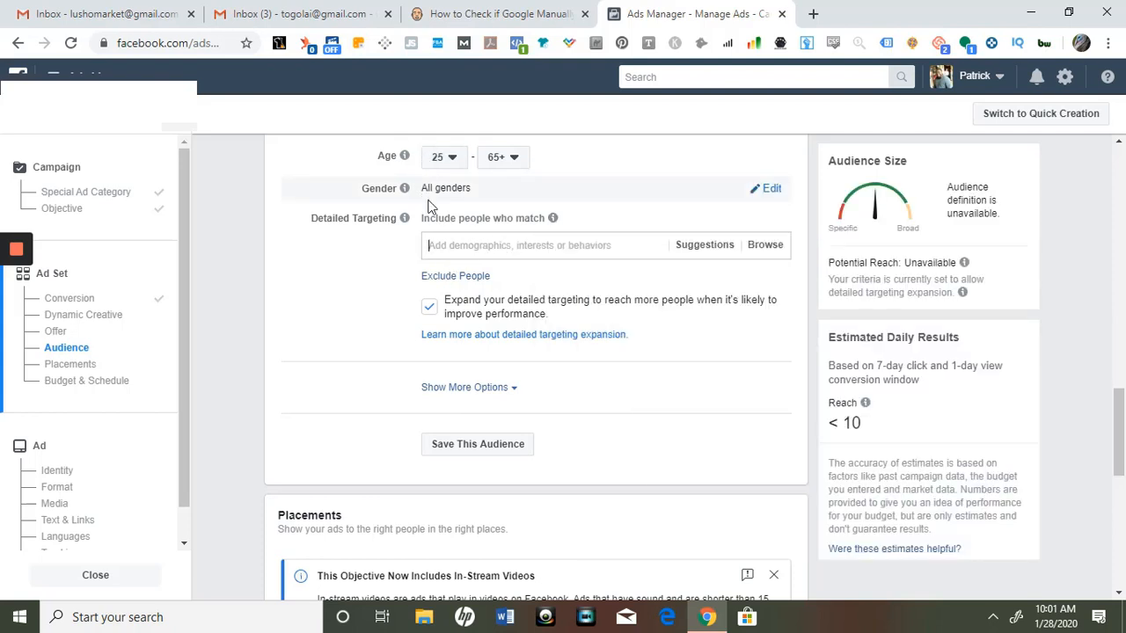
{"action": "type", "text": "small business"}
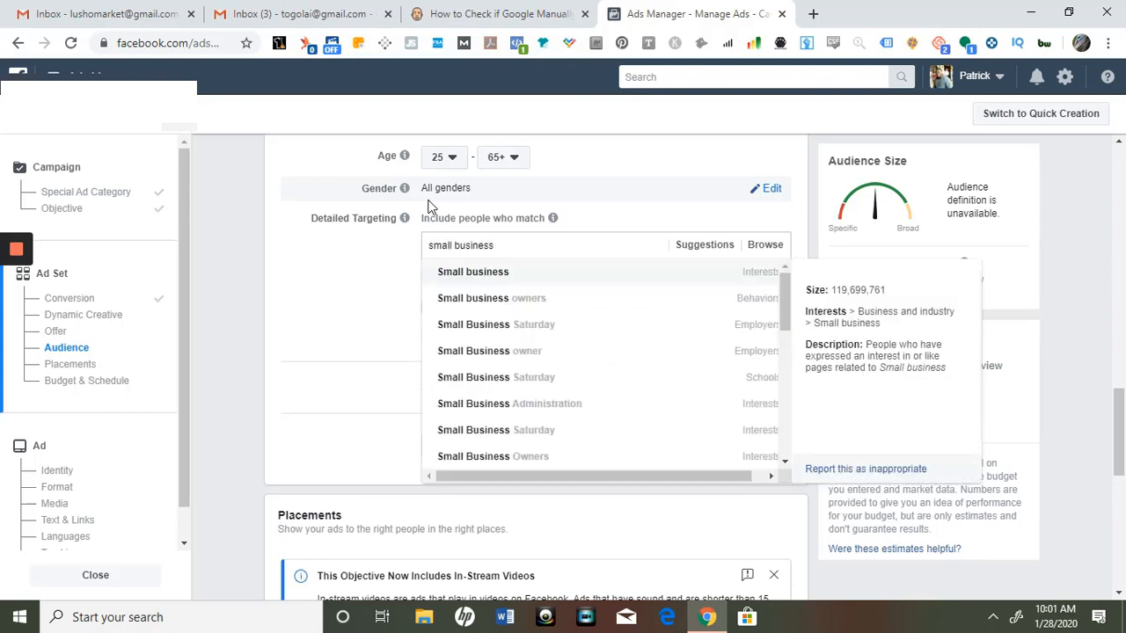
{"action": "left_click", "coordinate": [536, 301]}
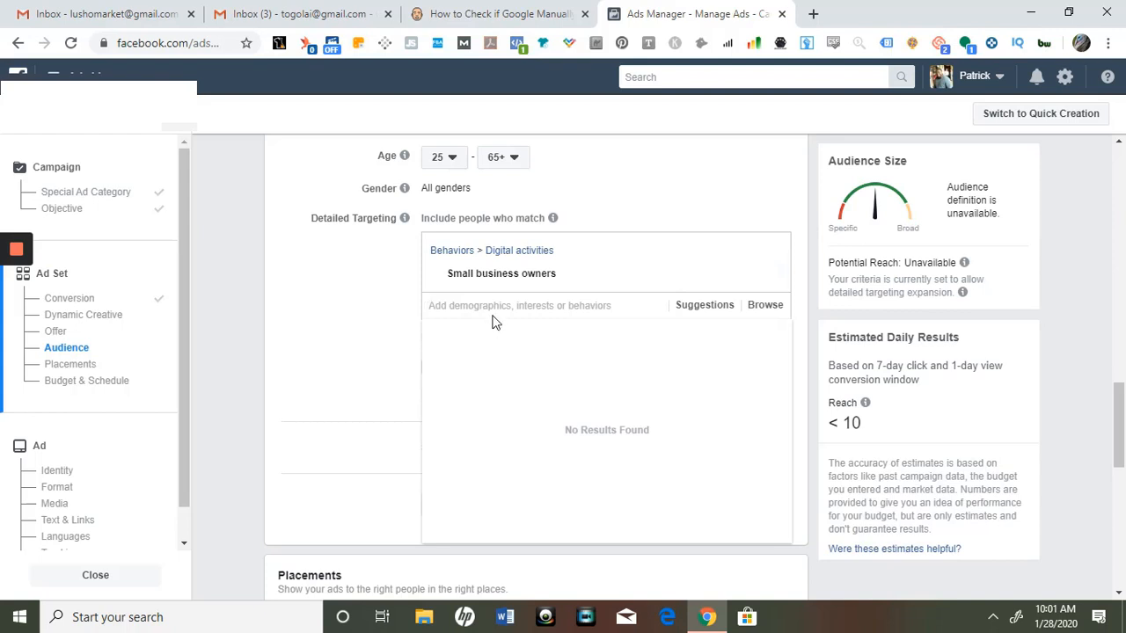
{"action": "type", "text": "square"}
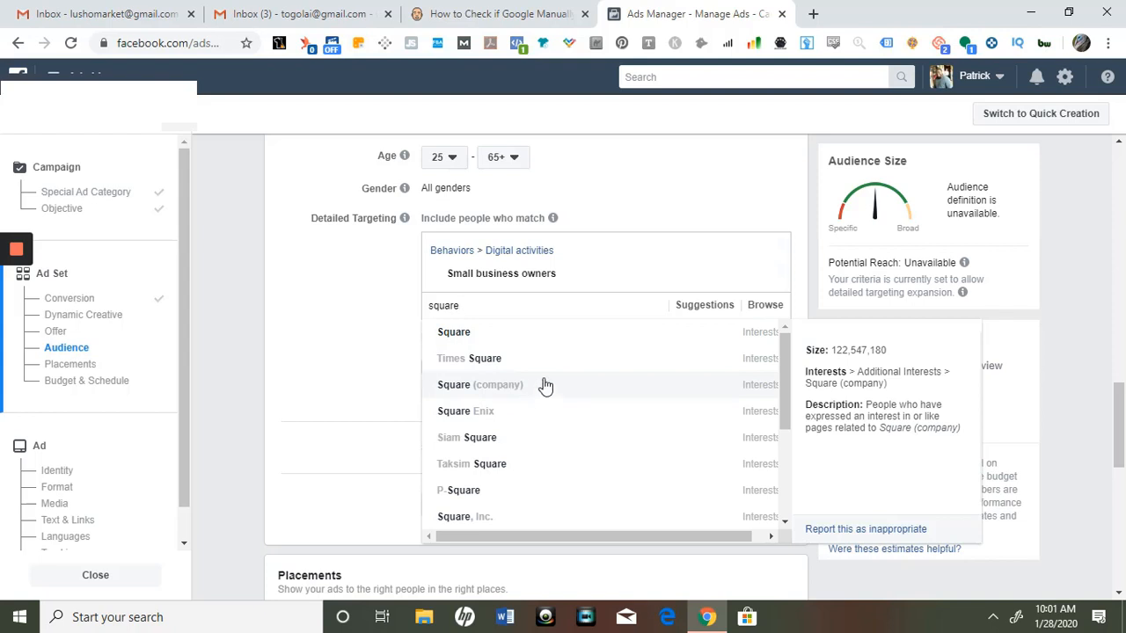
{"action": "left_click", "coordinate": [356, 280]}
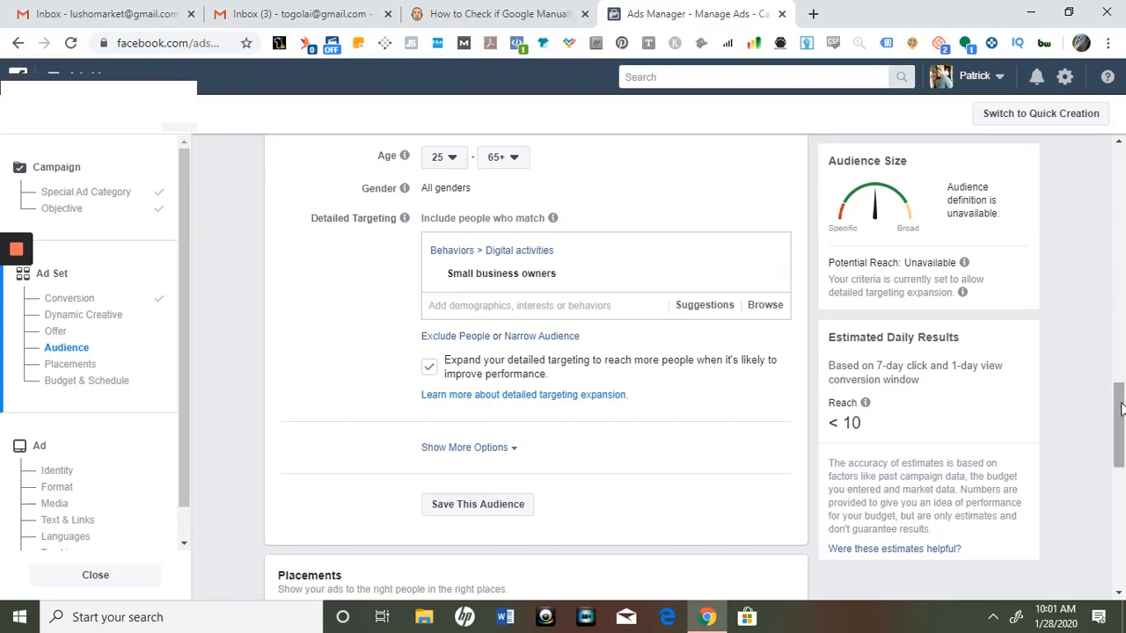
{"action": "left_click_drag", "start_coordinate": [1119, 407], "coordinate": [1122, 460]}
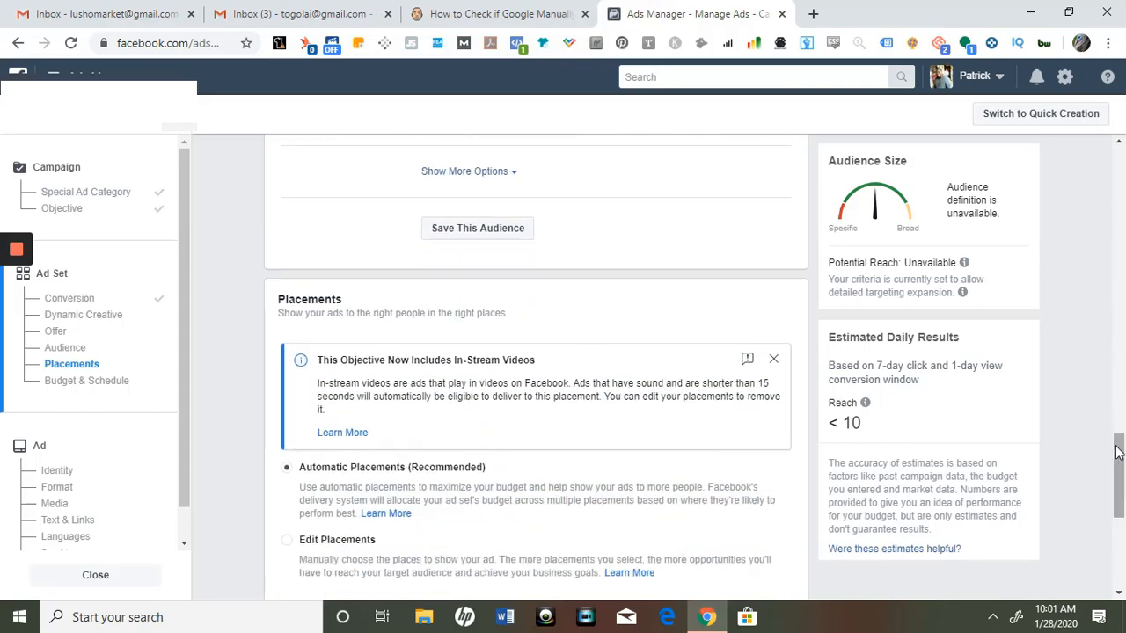
Review the ad set's placements and its budget and schedule settings
{"action": "scroll", "coordinate": [1119, 452], "scroll_direction": "down", "scroll_amount": 2}
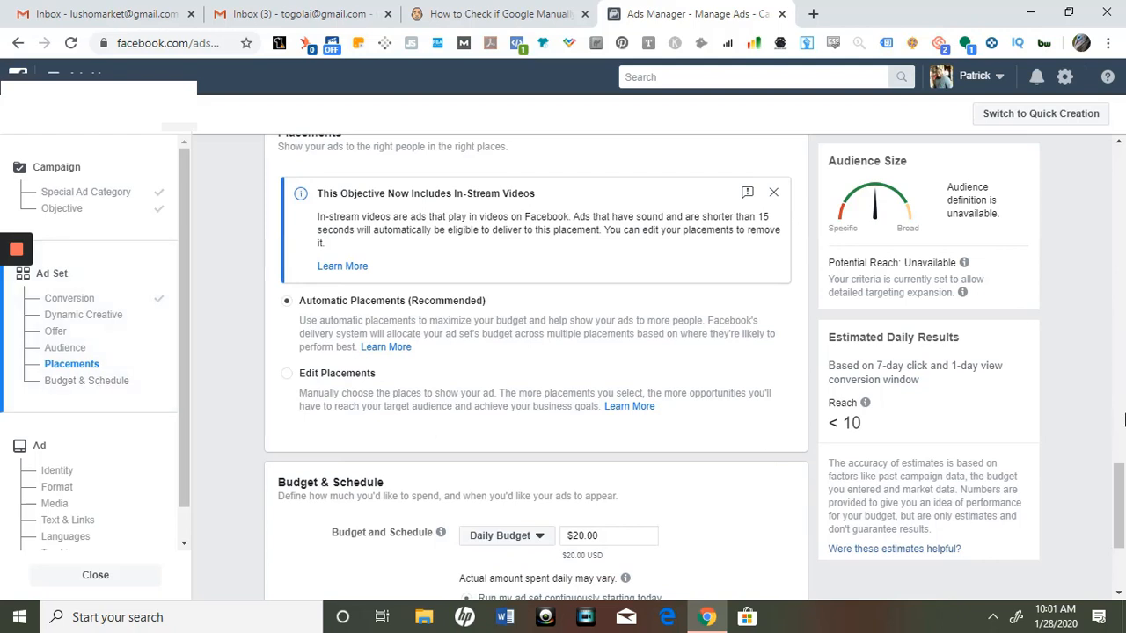
{"action": "scroll", "coordinate": [1119, 475], "scroll_direction": "down", "scroll_amount": 2}
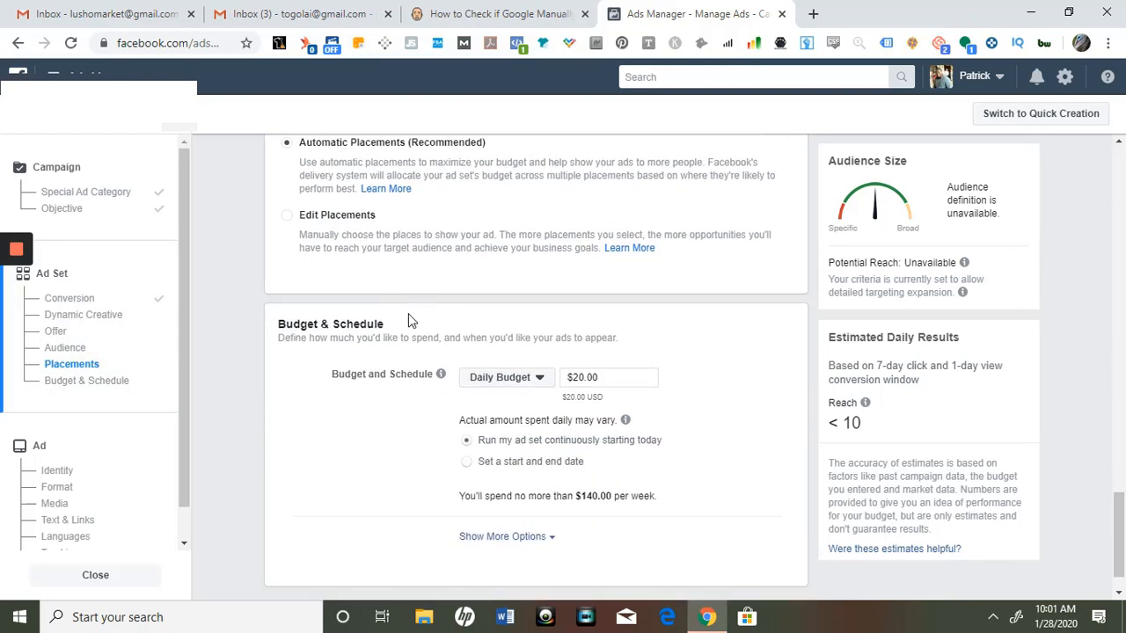
{"action": "left_click_drag", "start_coordinate": [185, 420], "coordinate": [184, 476]}
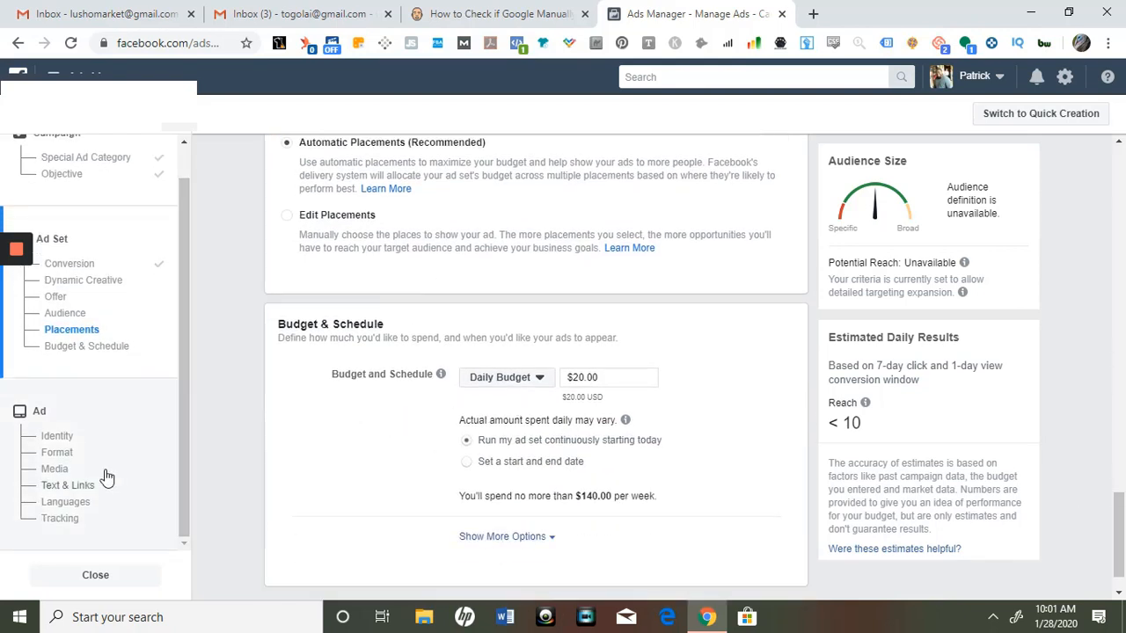
Open the ad's identity settings and choose the Marketing Institute For Small B... Facebook Page
{"action": "left_click", "coordinate": [60, 440]}
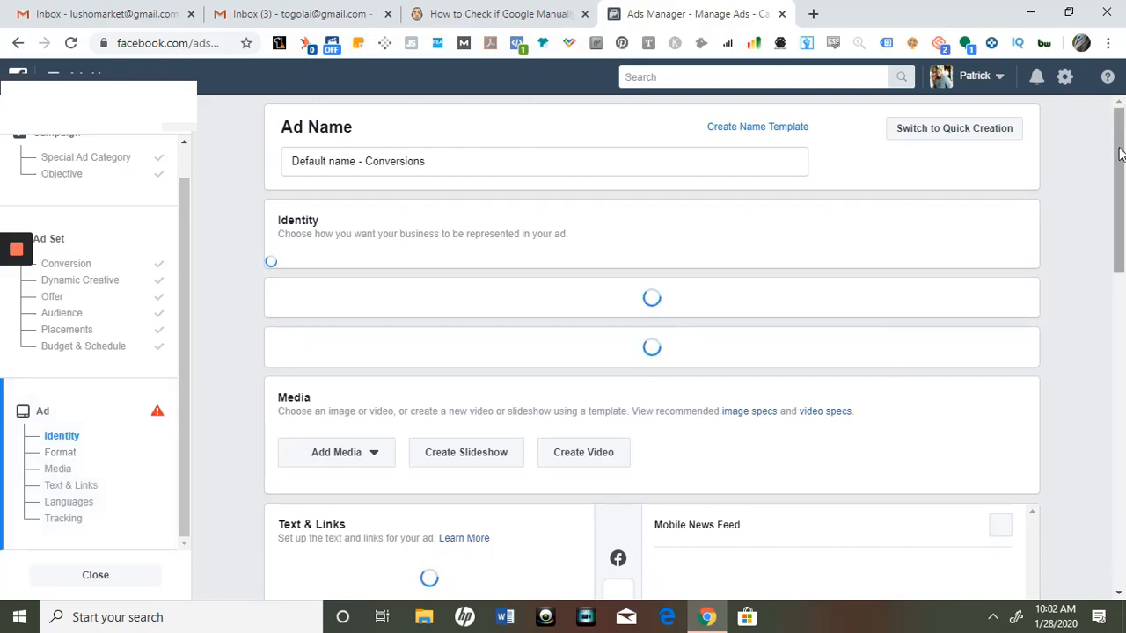
{"action": "scroll", "coordinate": [1119, 145], "scroll_direction": "down", "scroll_amount": 1}
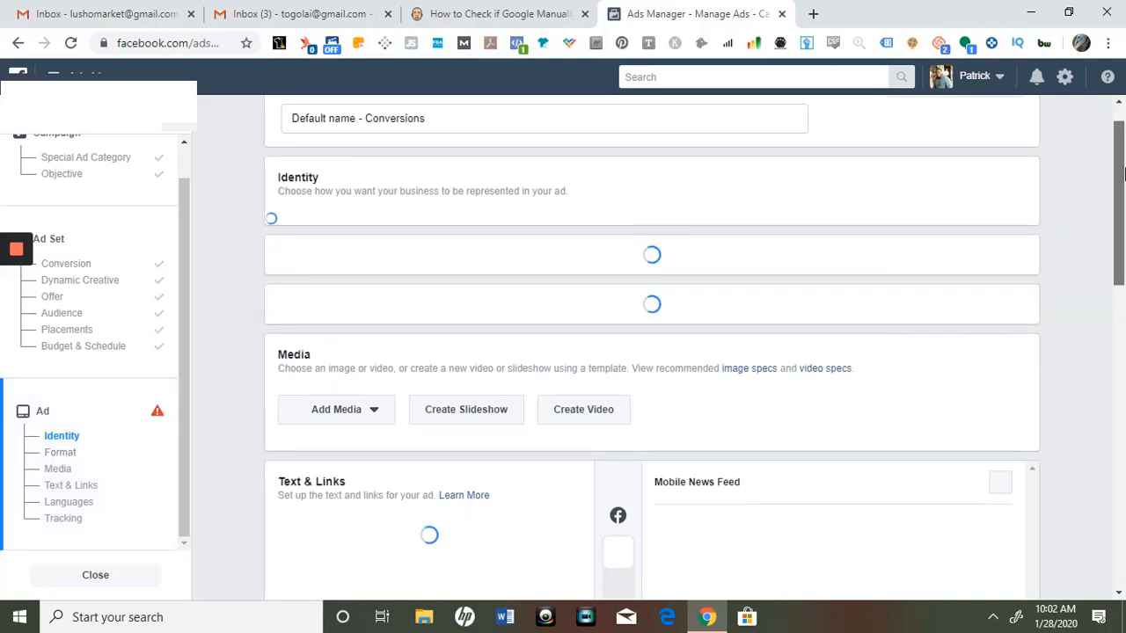
{"action": "left_click_drag", "start_coordinate": [1122, 173], "coordinate": [1122, 188]}
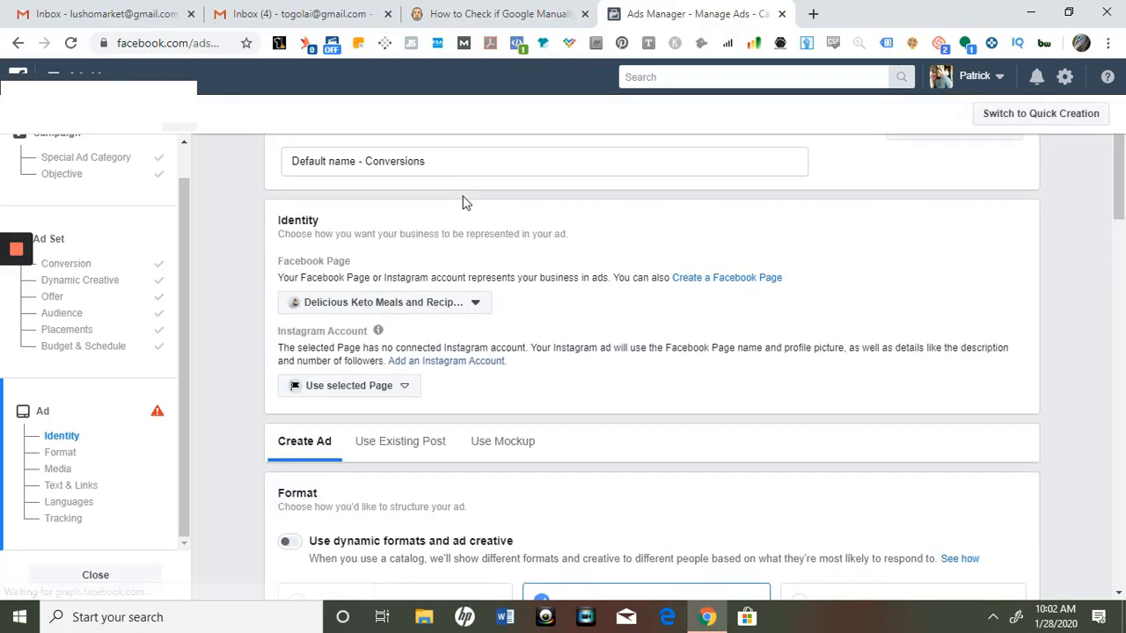
{"action": "left_click", "coordinate": [454, 304]}
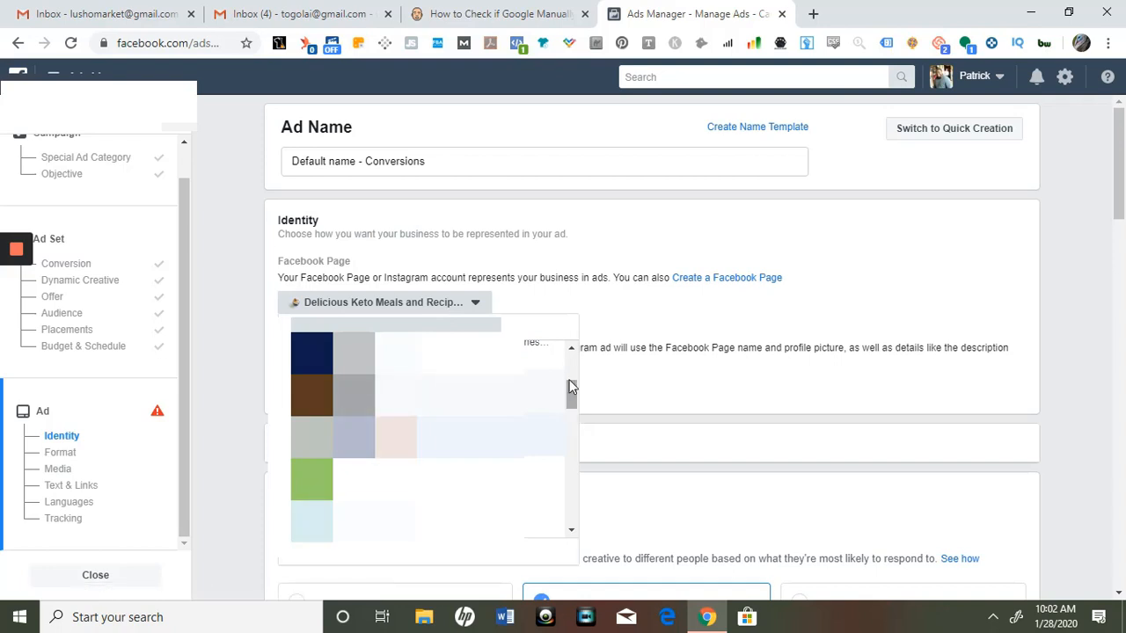
{"action": "left_click_drag", "start_coordinate": [571, 384], "coordinate": [570, 360]}
{"action": "left_click", "coordinate": [549, 349]}
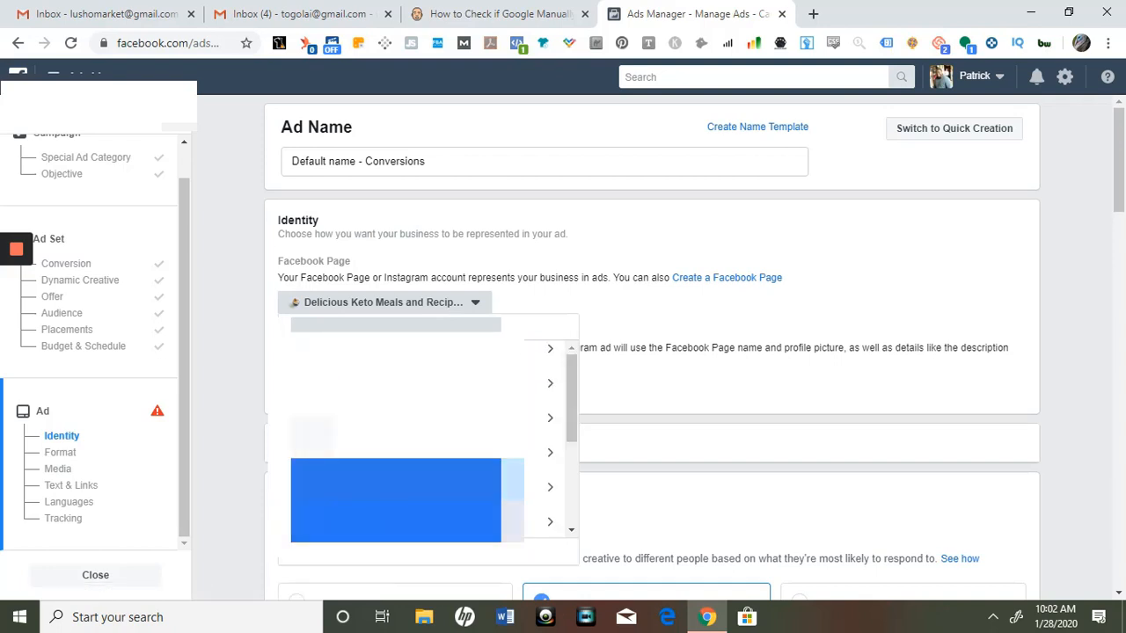
{"action": "left_click", "coordinate": [549, 349]}
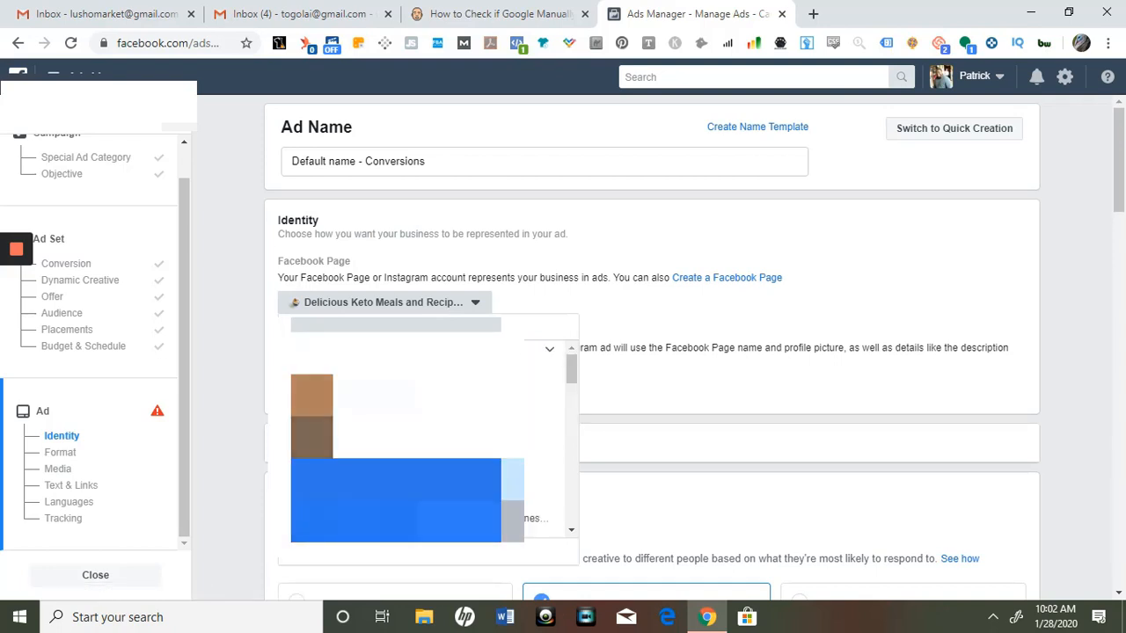
{"action": "left_click_drag", "start_coordinate": [573, 378], "coordinate": [577, 438]}
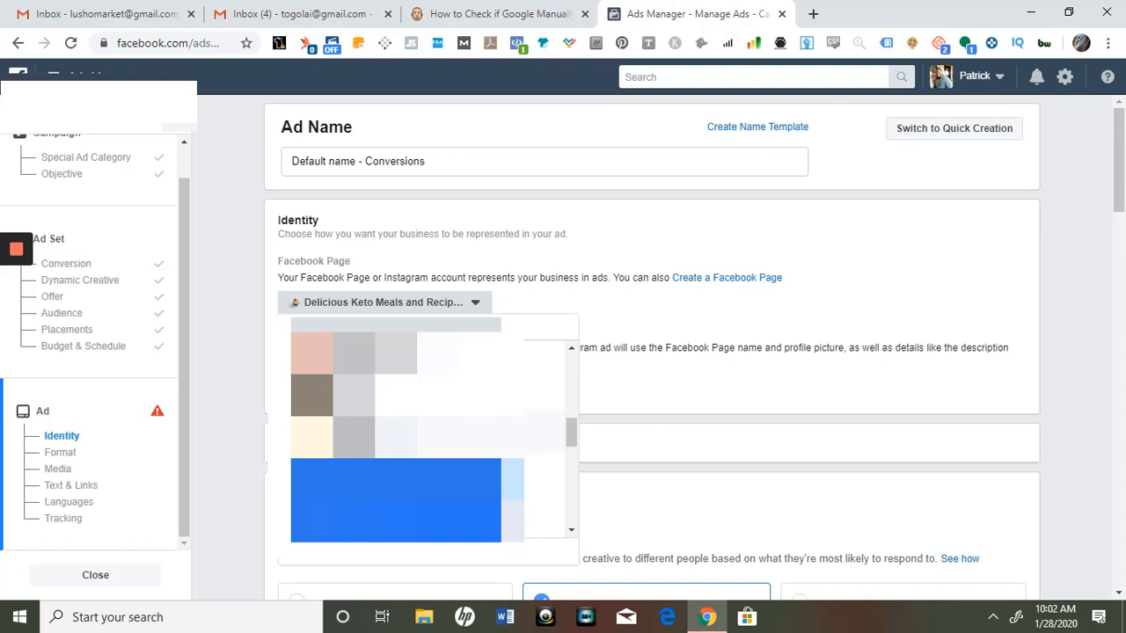
{"action": "left_click", "coordinate": [458, 425]}
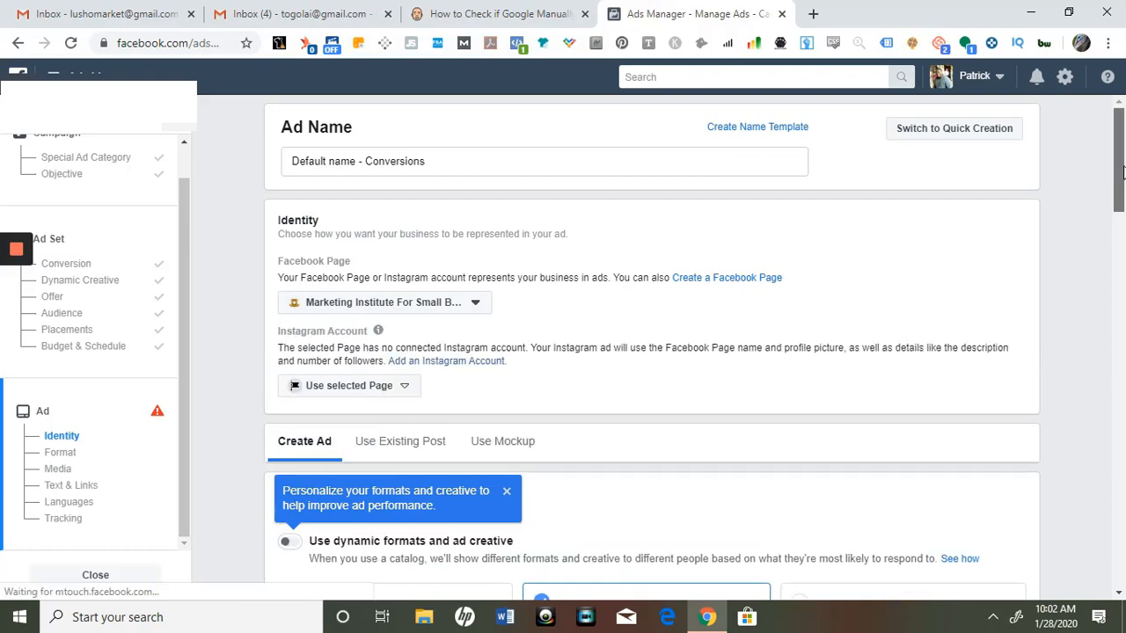
Examine the ad's format options and the media and text and links sections
{"action": "scroll", "coordinate": [1122, 176], "scroll_direction": "down", "scroll_amount": 1}
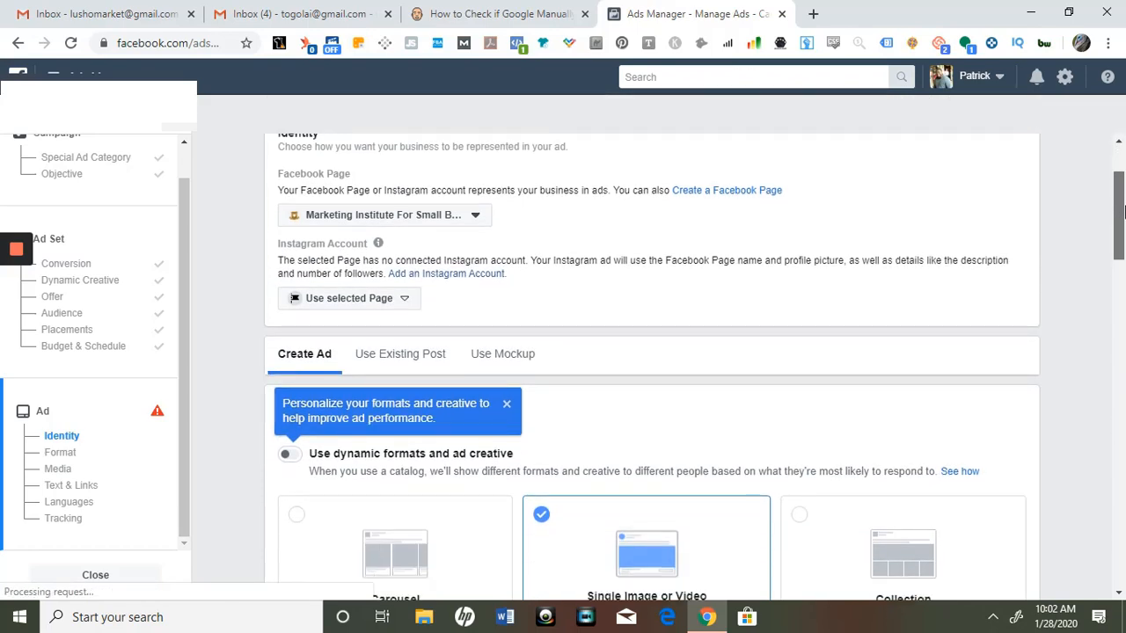
{"action": "scroll", "coordinate": [1122, 218], "scroll_direction": "down", "scroll_amount": 2}
{"action": "scroll", "coordinate": [1120, 225], "scroll_direction": "up", "scroll_amount": 2}
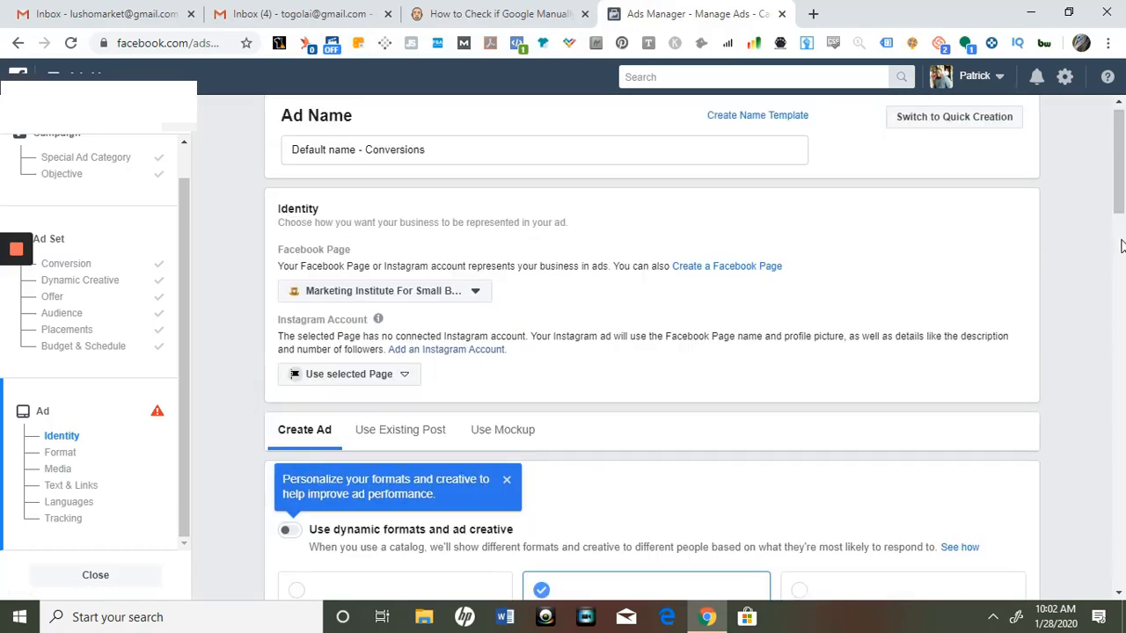
{"action": "scroll", "coordinate": [1120, 245], "scroll_direction": "down", "scroll_amount": 1}
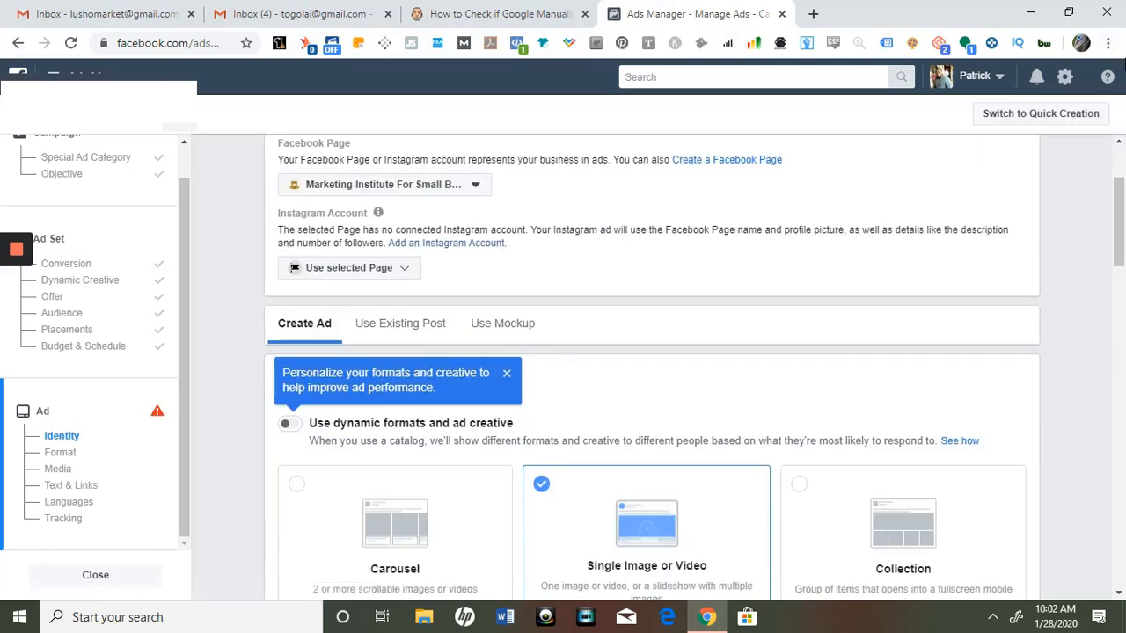
{"action": "scroll", "coordinate": [1120, 219], "scroll_direction": "down", "scroll_amount": 2}
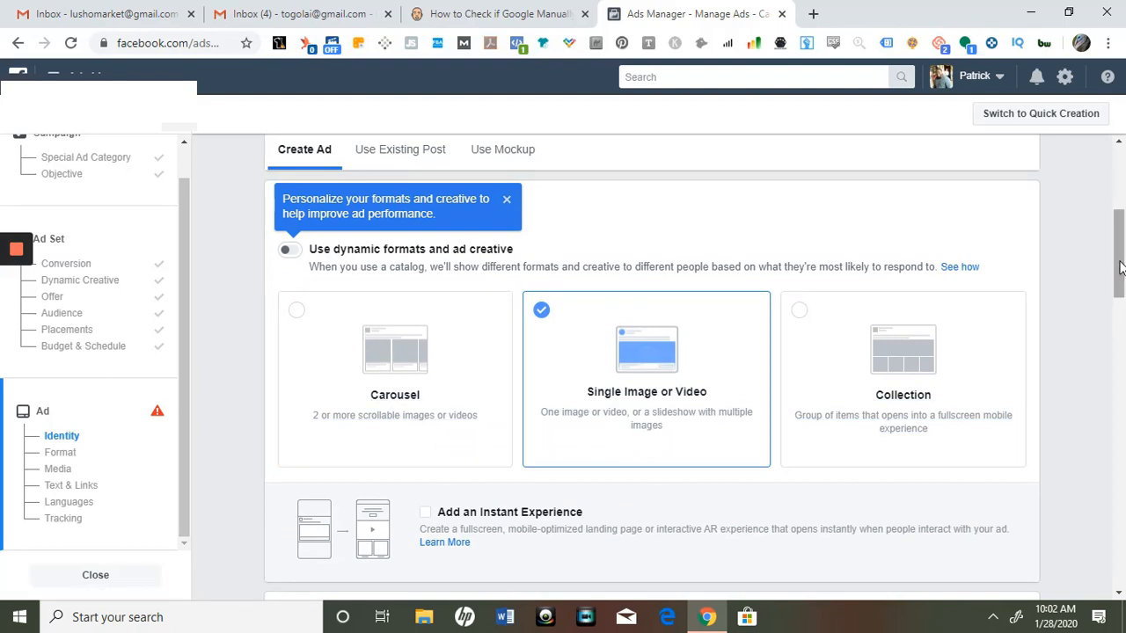
{"action": "left_click_drag", "start_coordinate": [1120, 269], "coordinate": [1123, 307]}
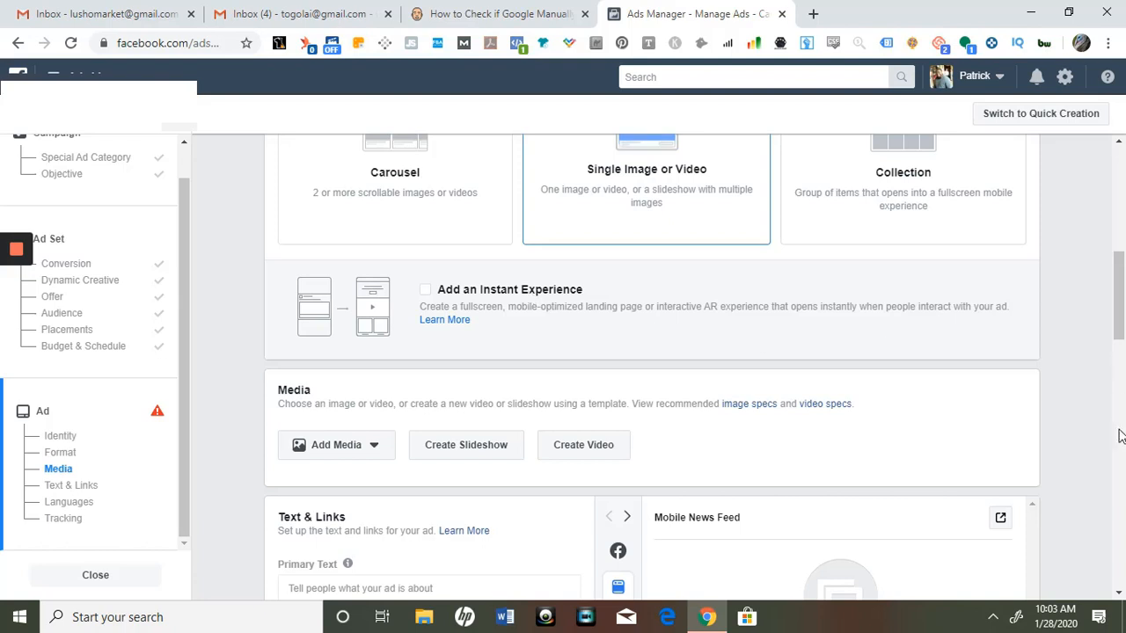
{"action": "left_click_drag", "start_coordinate": [1122, 280], "coordinate": [1123, 351]}
{"action": "scroll", "coordinate": [736, 487], "scroll_direction": "down", "scroll_amount": 2}
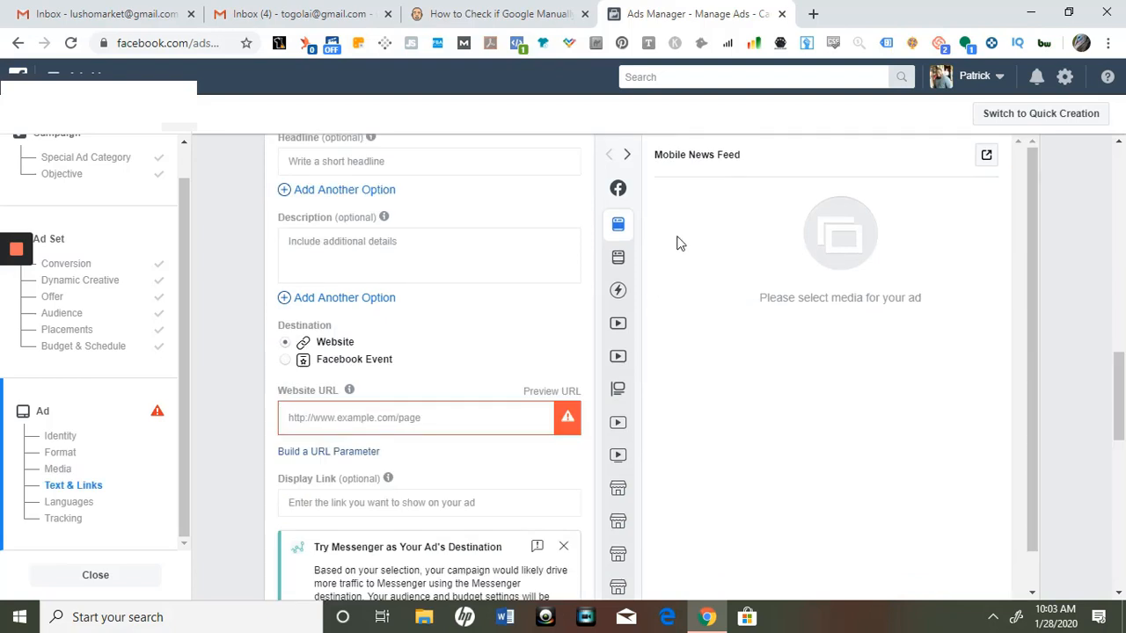
{"action": "mouse_move", "coordinate": [655, 330]}
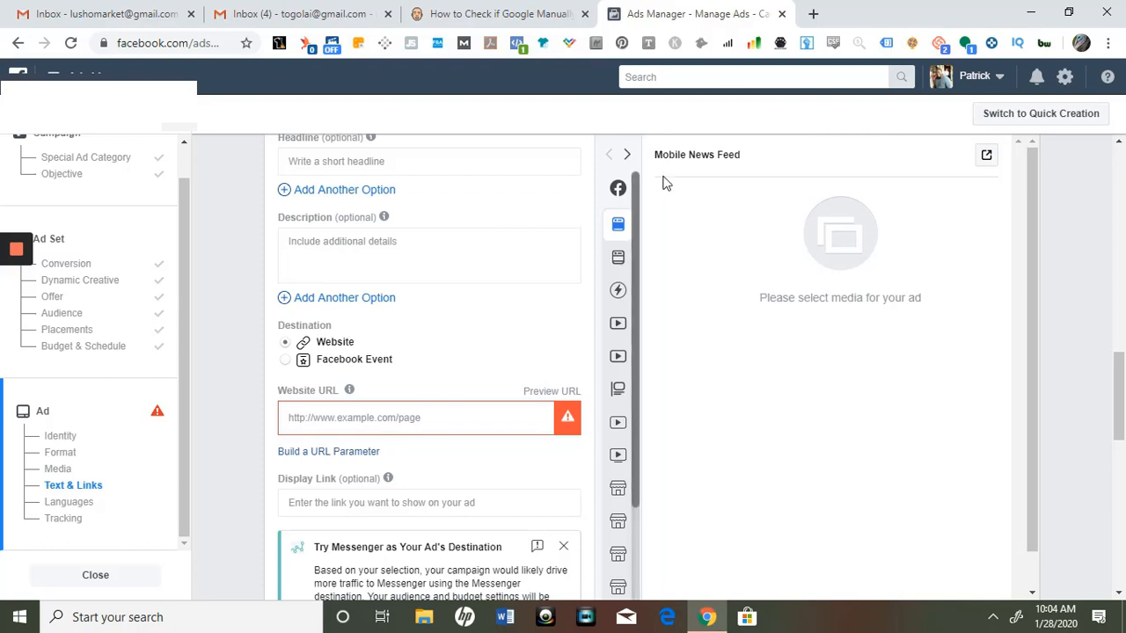
{"action": "mouse_move", "coordinate": [624, 257]}
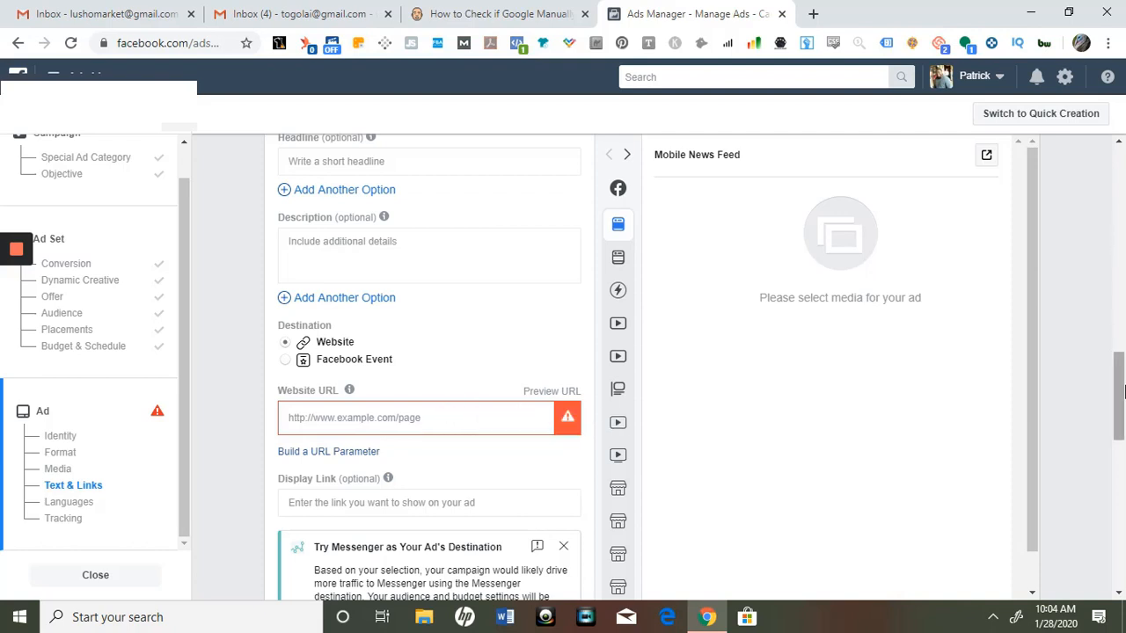
Examine the ad's languages and tracking sections and the error notice, then return to the format section
{"action": "left_click_drag", "start_coordinate": [1122, 390], "coordinate": [1124, 458]}
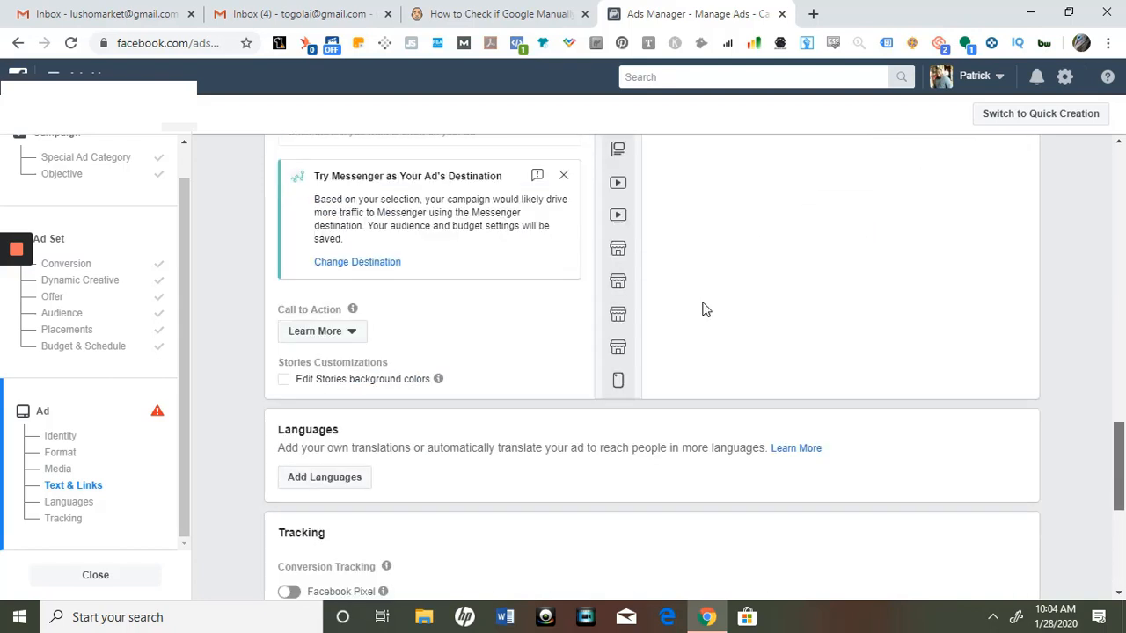
{"action": "scroll", "coordinate": [252, 369], "scroll_direction": "down", "scroll_amount": 1}
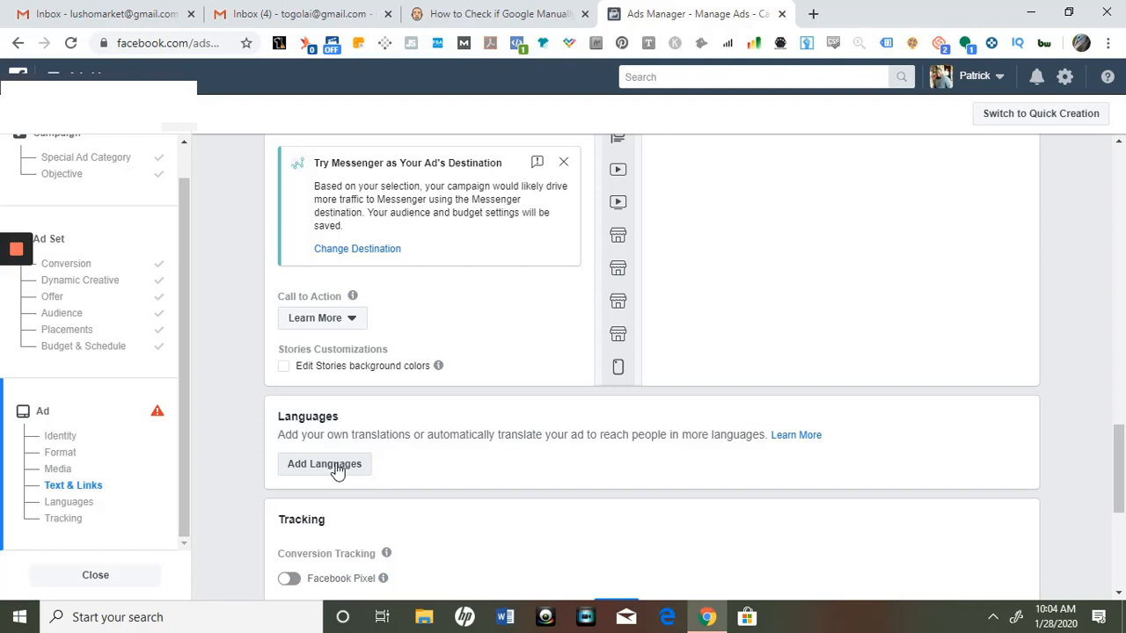
{"action": "scroll", "coordinate": [1122, 444], "scroll_direction": "down", "scroll_amount": 2}
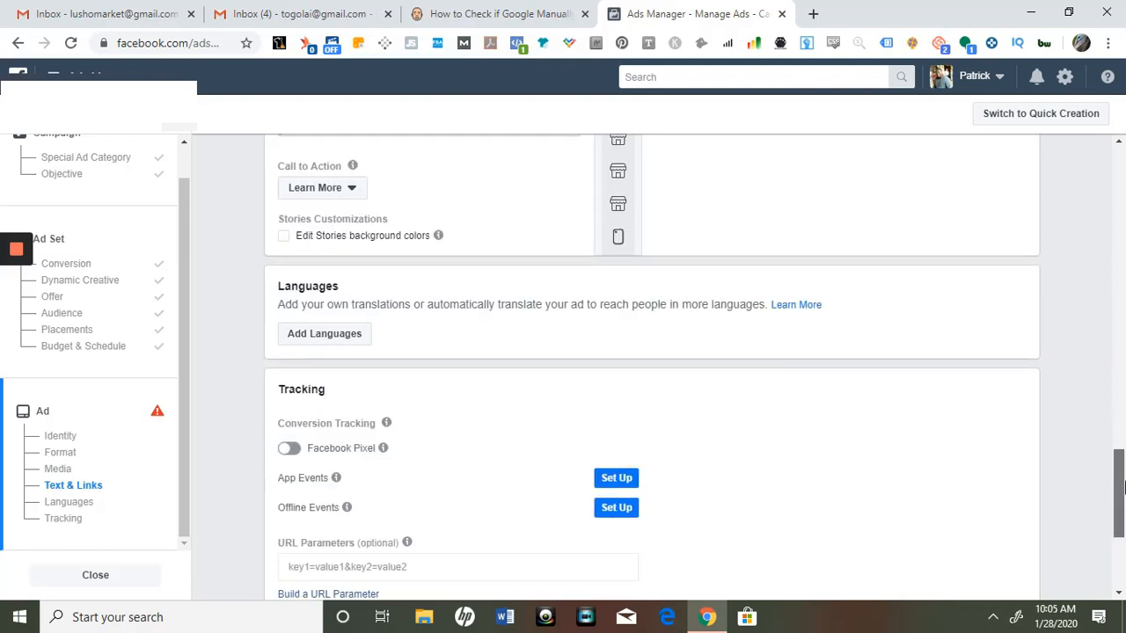
{"action": "left_click_drag", "start_coordinate": [1123, 487], "coordinate": [1122, 504]}
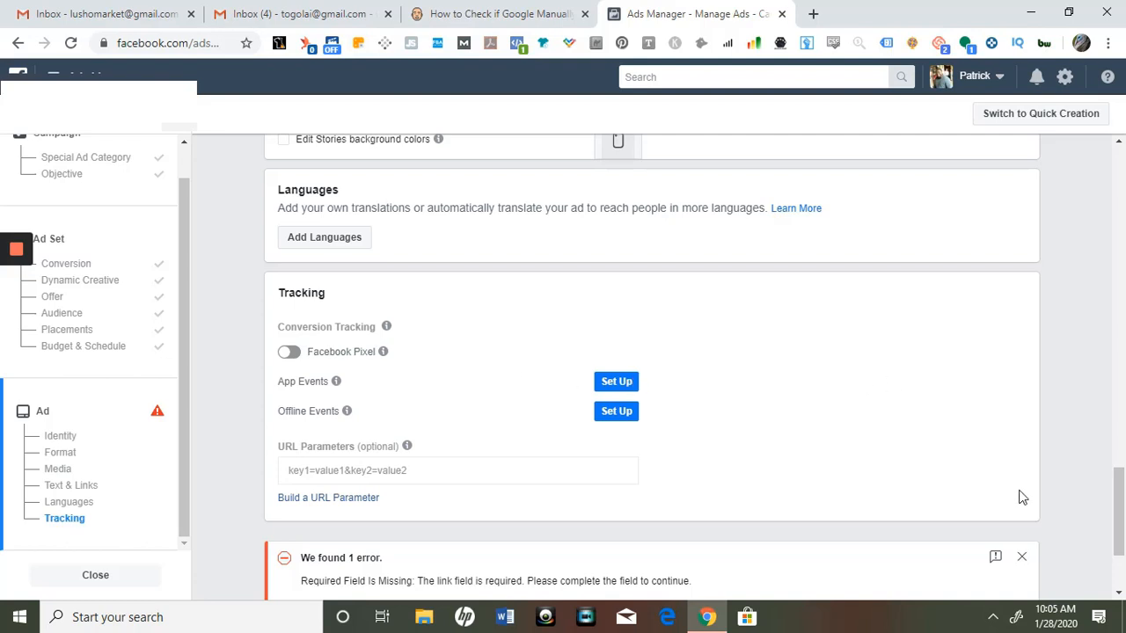
{"action": "scroll", "coordinate": [1119, 490], "scroll_direction": "down", "scroll_amount": 2}
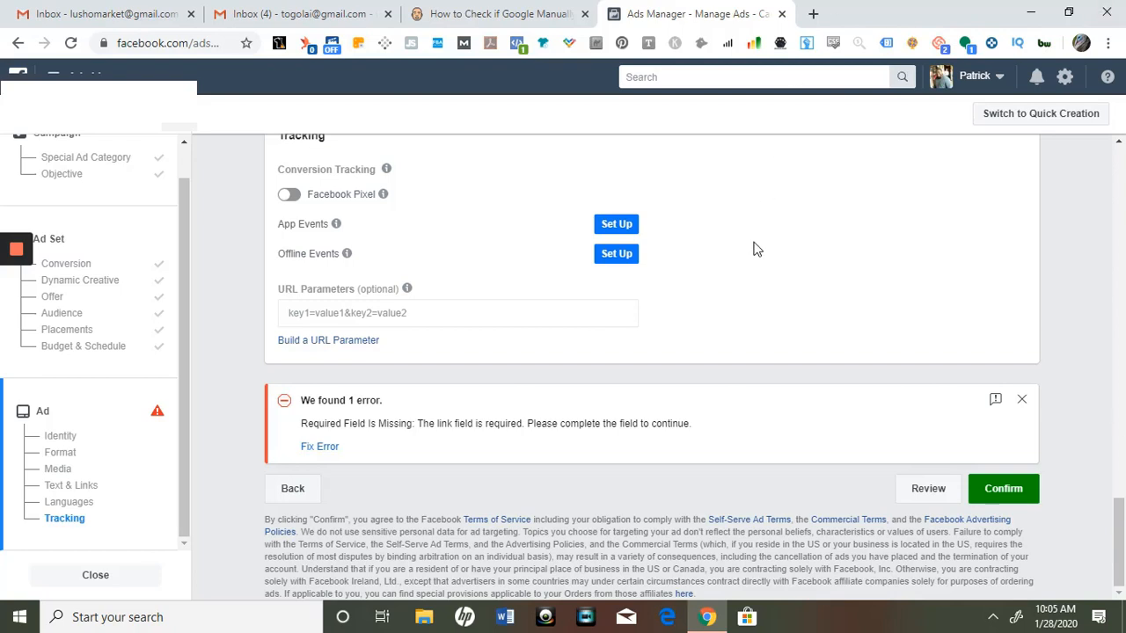
{"action": "scroll", "coordinate": [196, 276], "scroll_direction": "up", "scroll_amount": 8}
{"action": "scroll", "coordinate": [167, 305], "scroll_direction": "down", "scroll_amount": 3}
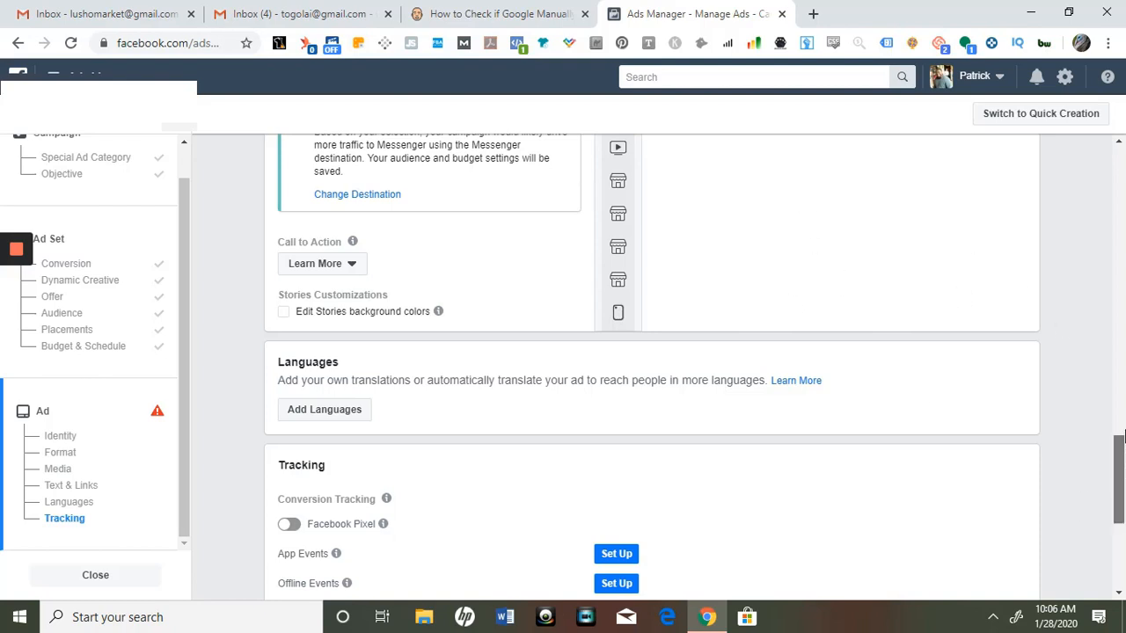
{"action": "scroll", "coordinate": [1119, 437], "scroll_direction": "up", "scroll_amount": 3}
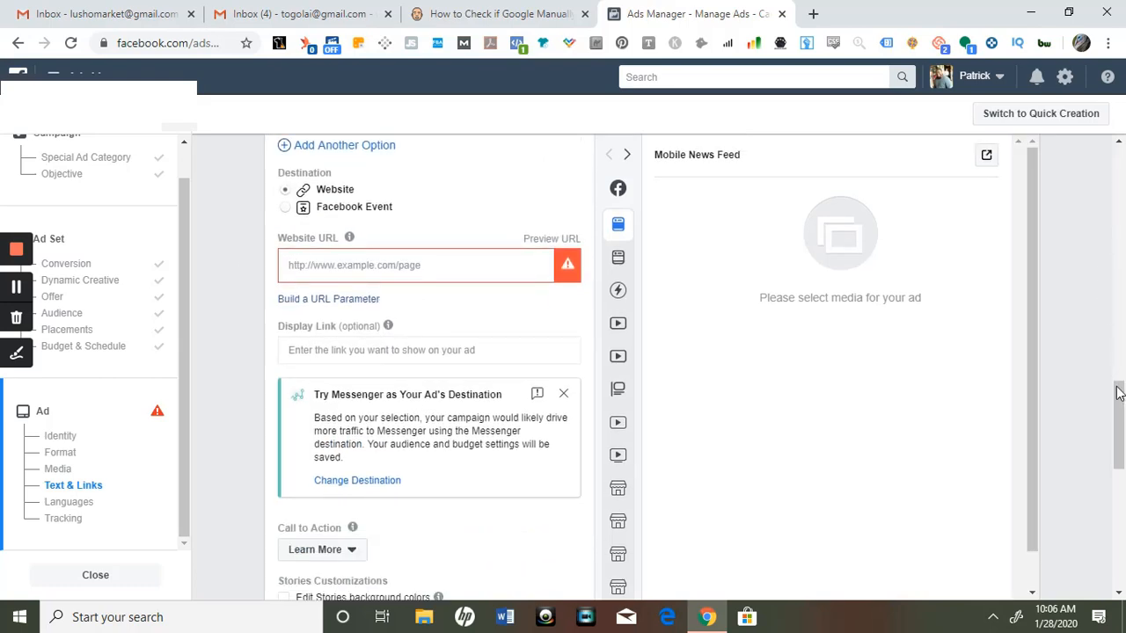
{"action": "left_click_drag", "start_coordinate": [1118, 394], "coordinate": [1119, 209]}
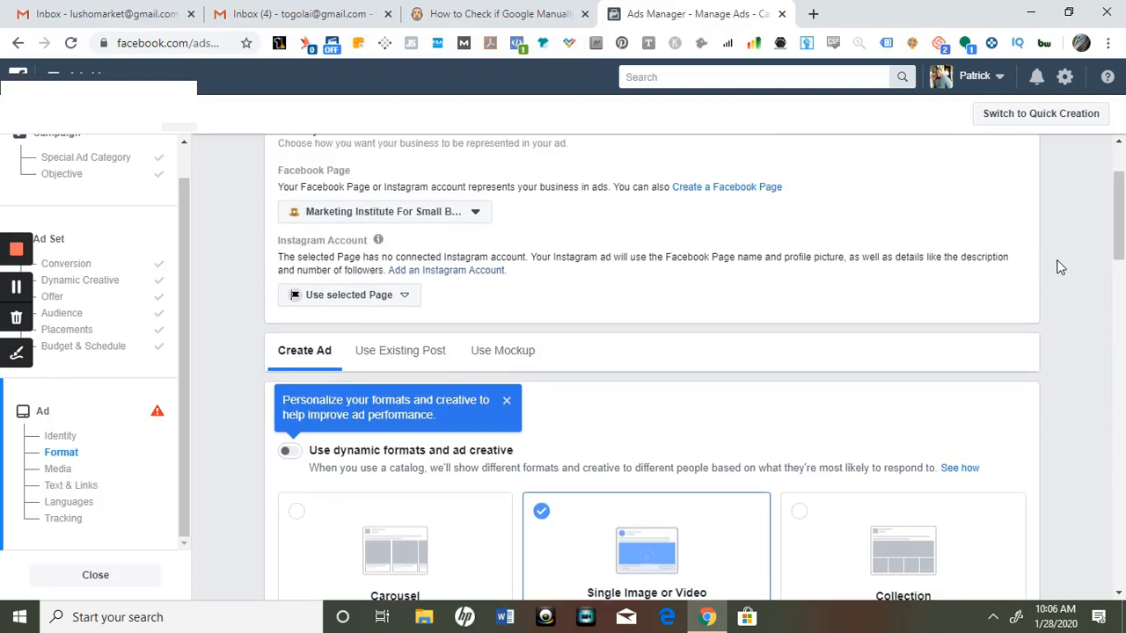